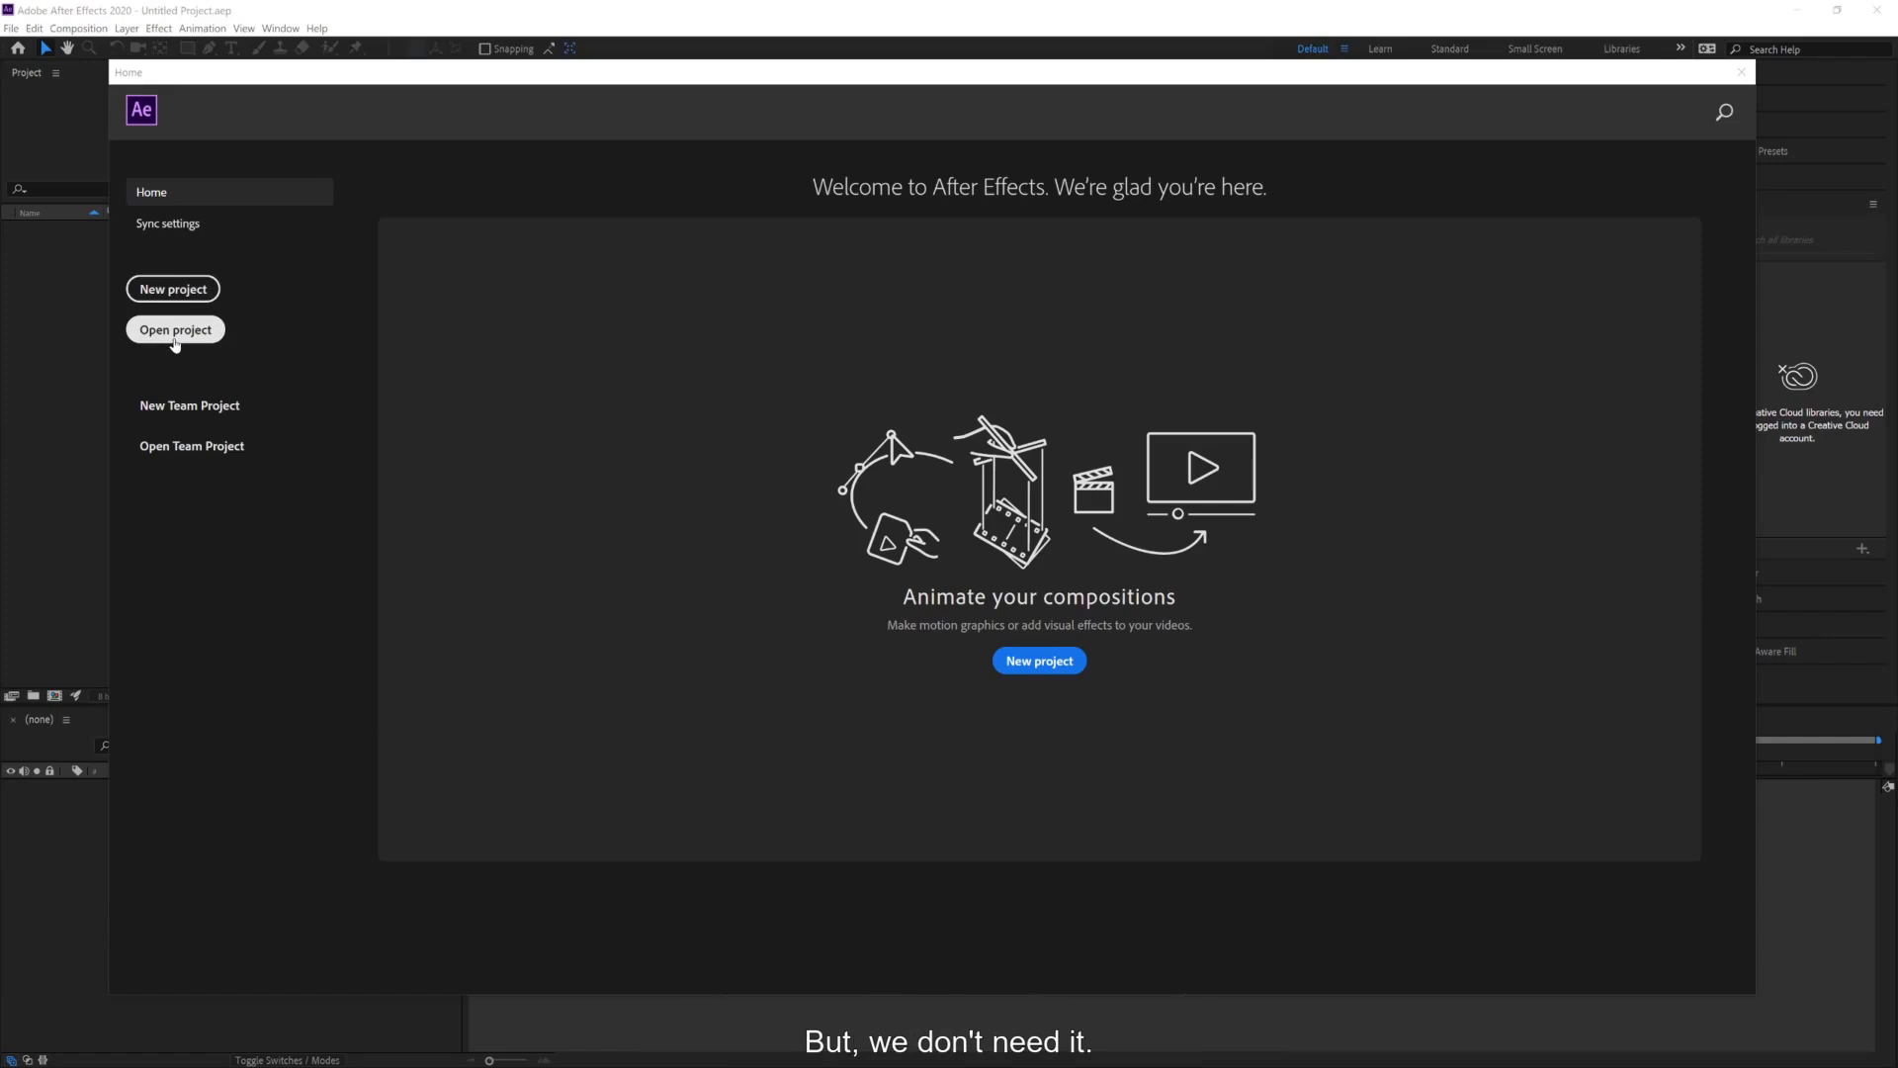
- Dismiss the Home screen and open the General preferences
left_click(1742, 74)
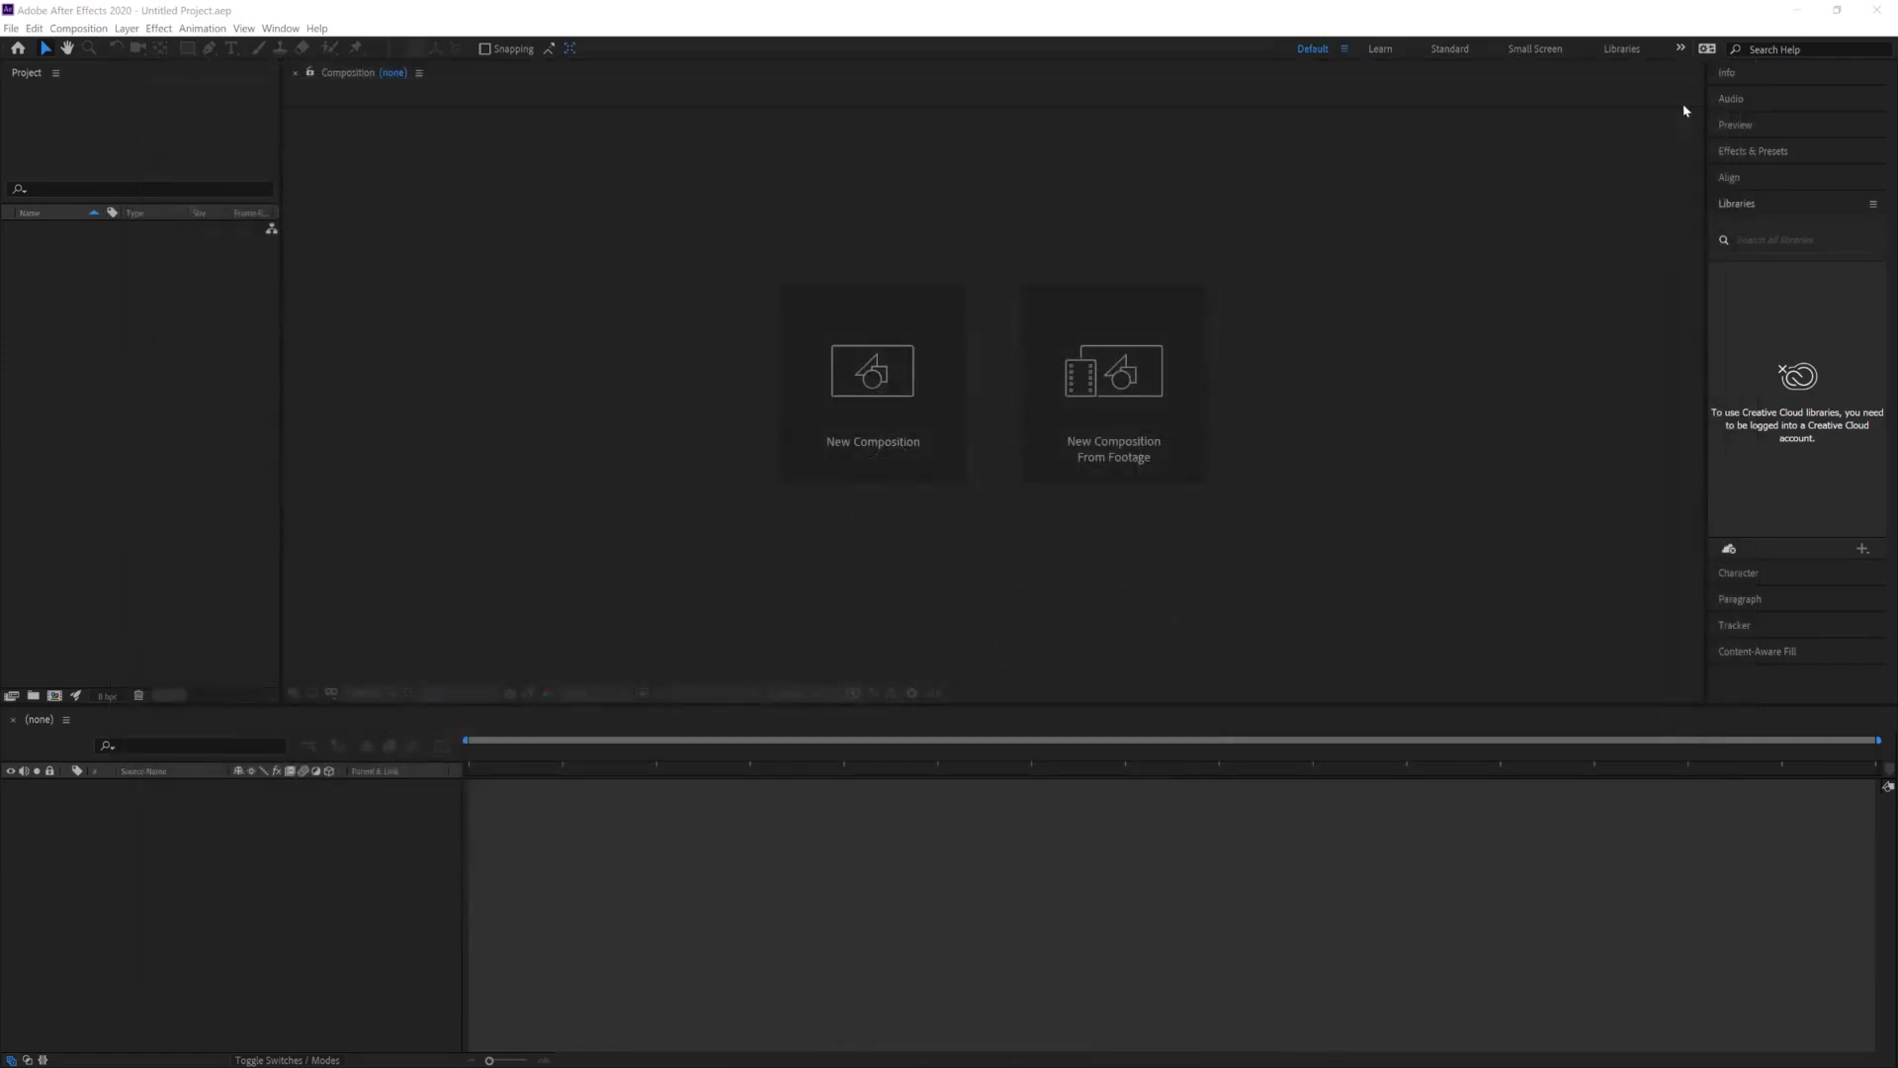
left_click(1757, 204)
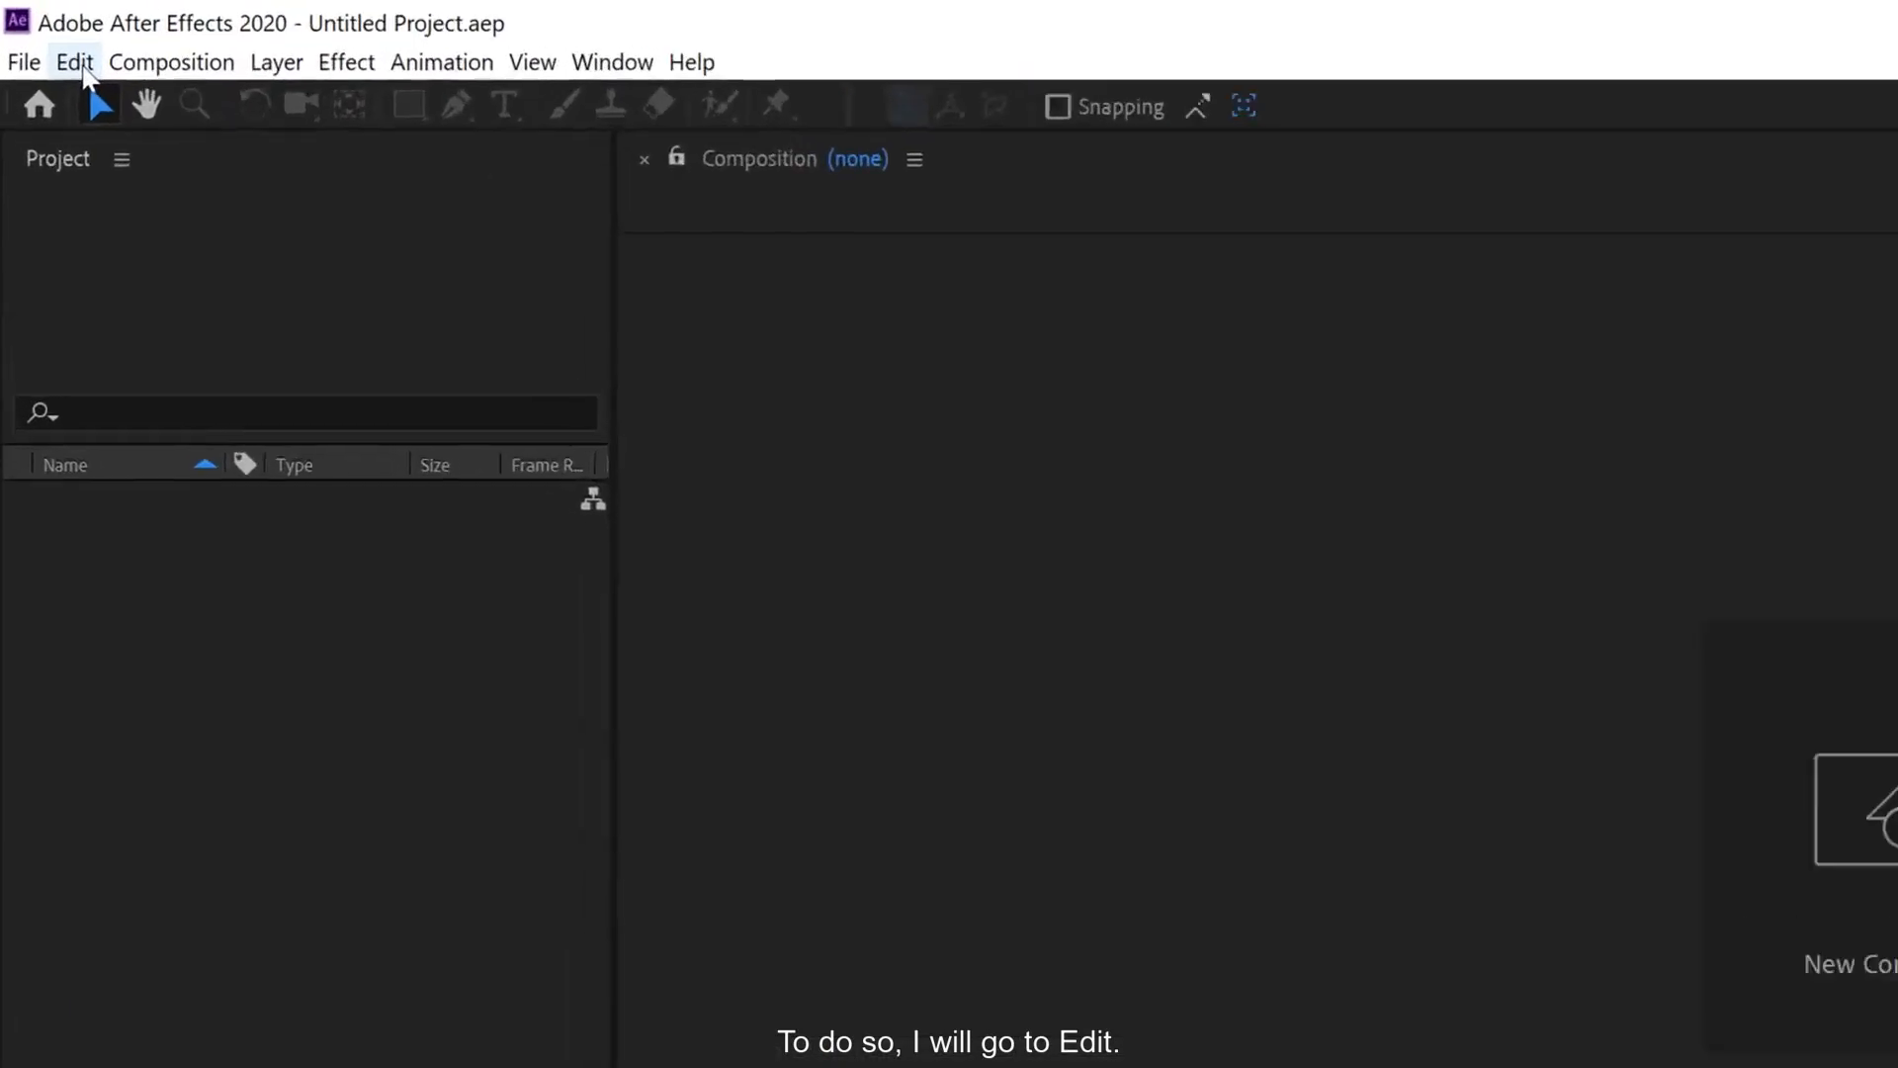
left_click(77, 63)
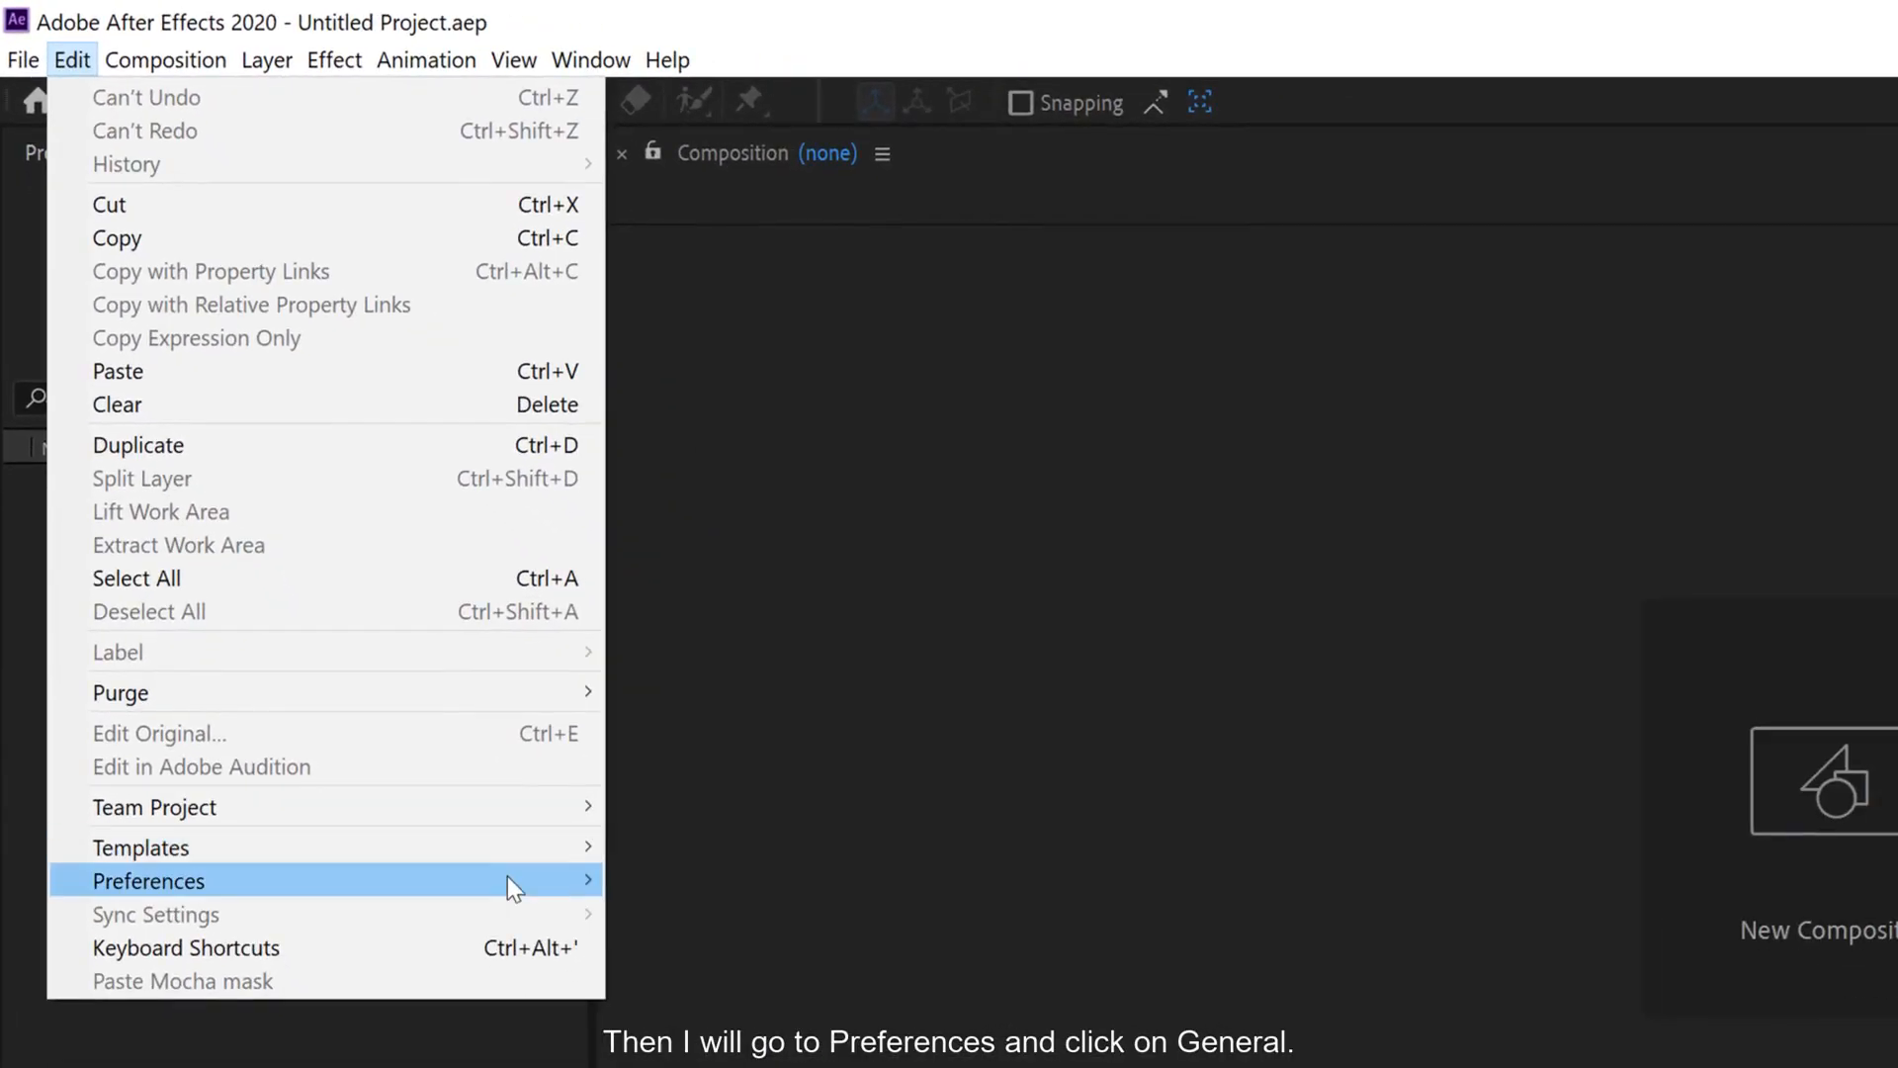
mouse_move(507, 880)
left_click(682, 879)
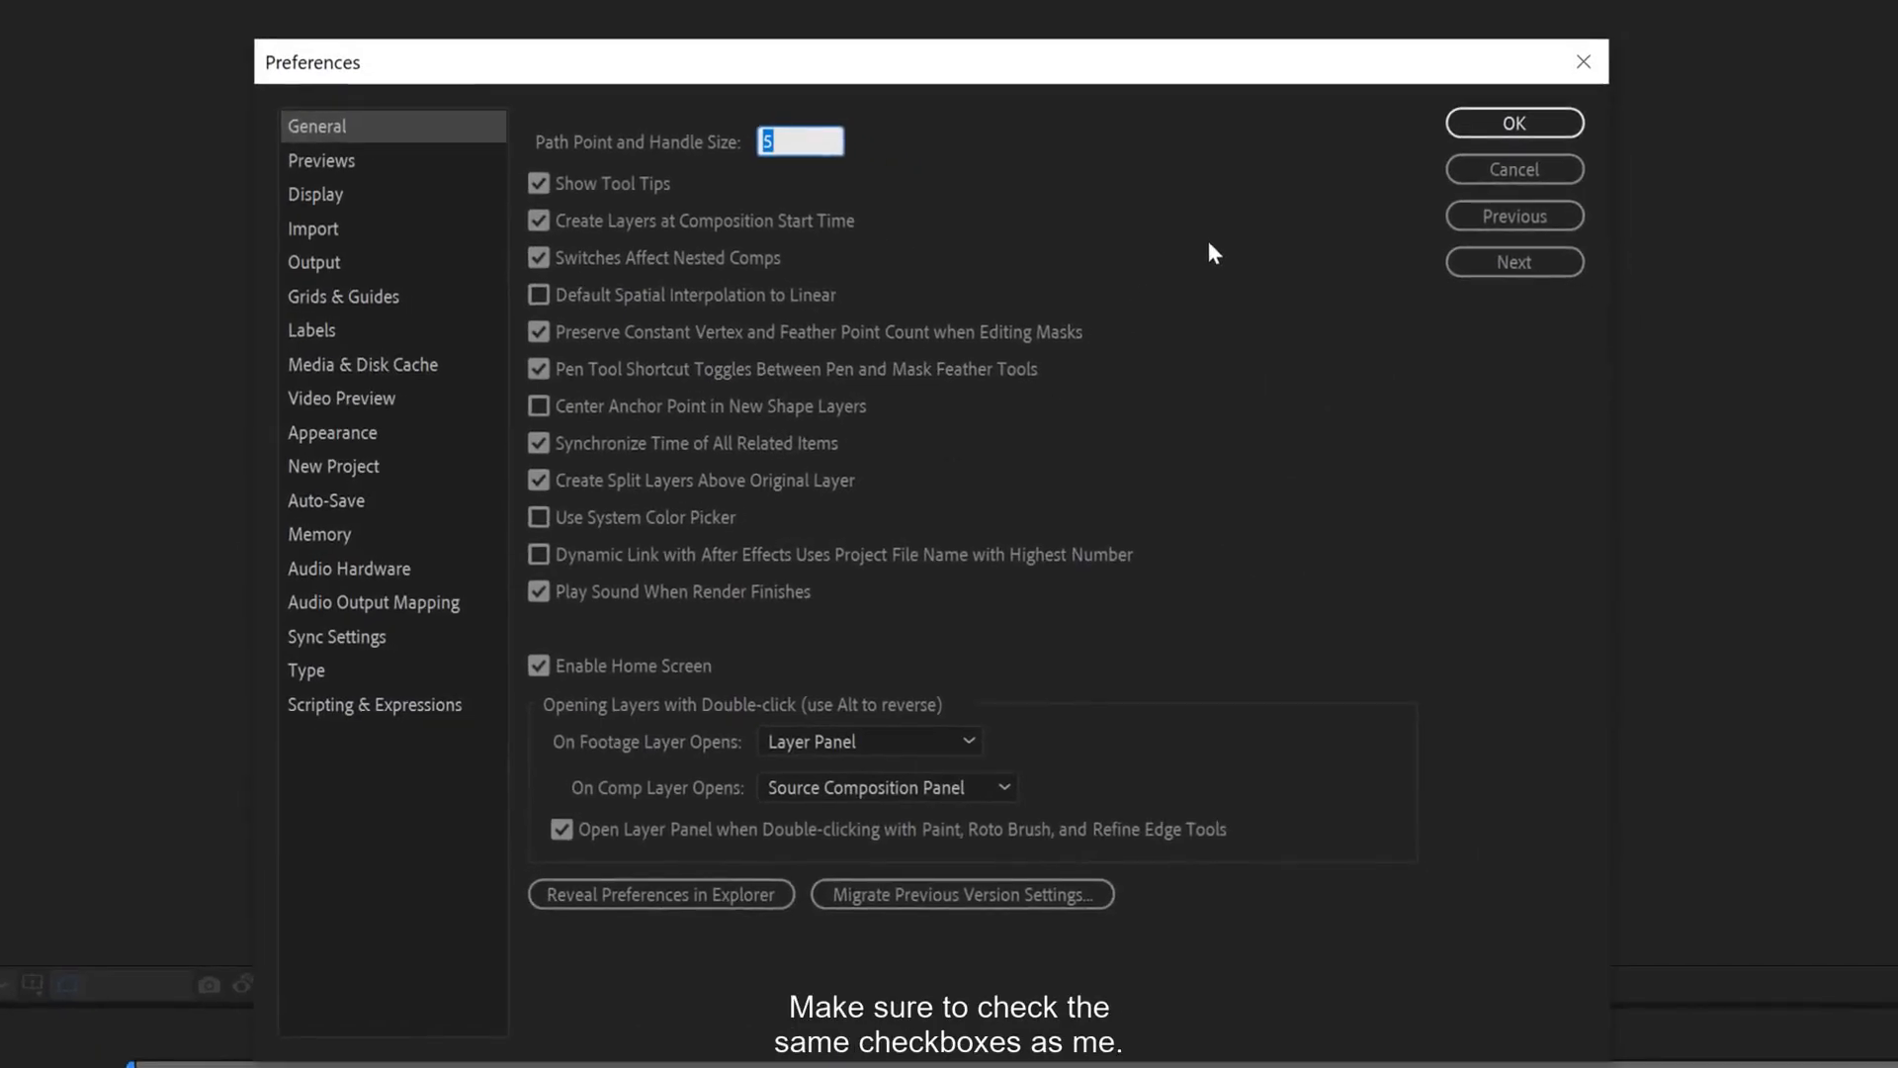
left_click(1210, 243)
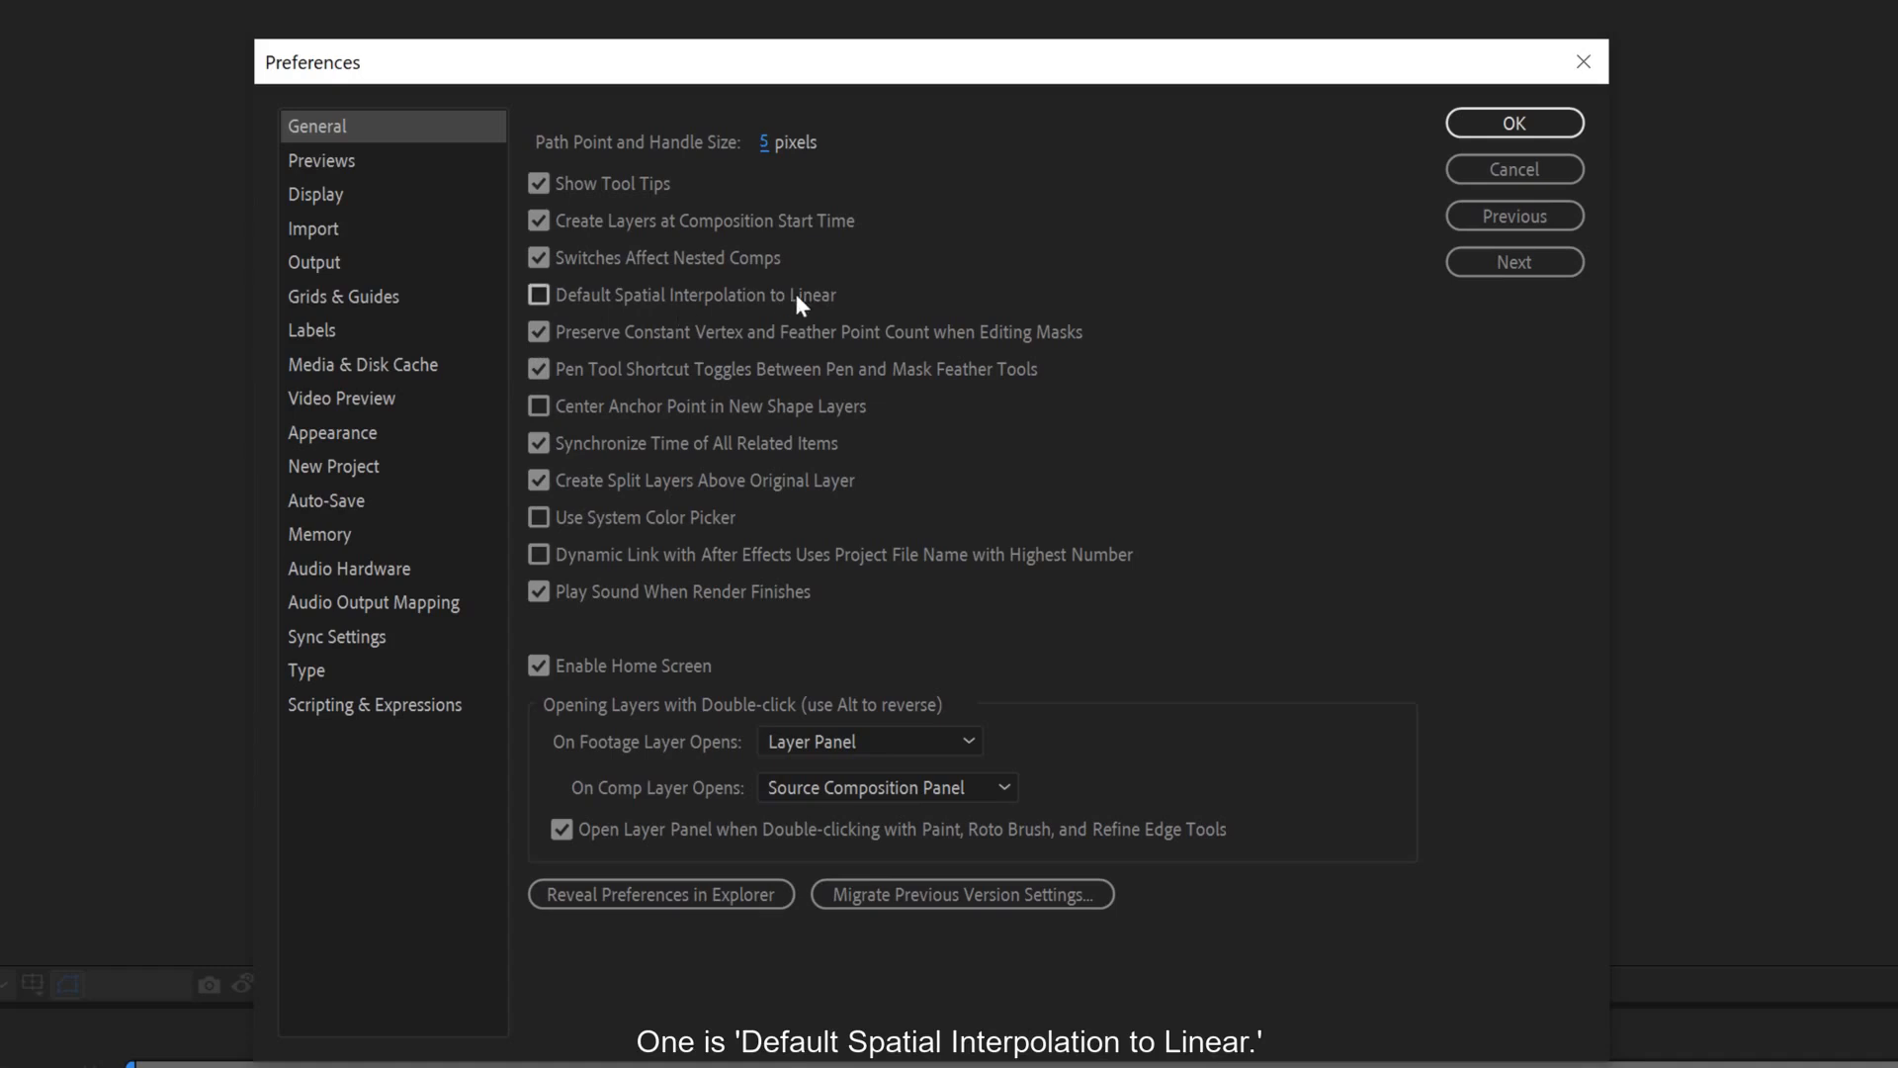
- Enable Default Spatial Interpolation to Linear and Center Anchor Point in New Shape Layers, and disable the Home Screen
left_click(540, 295)
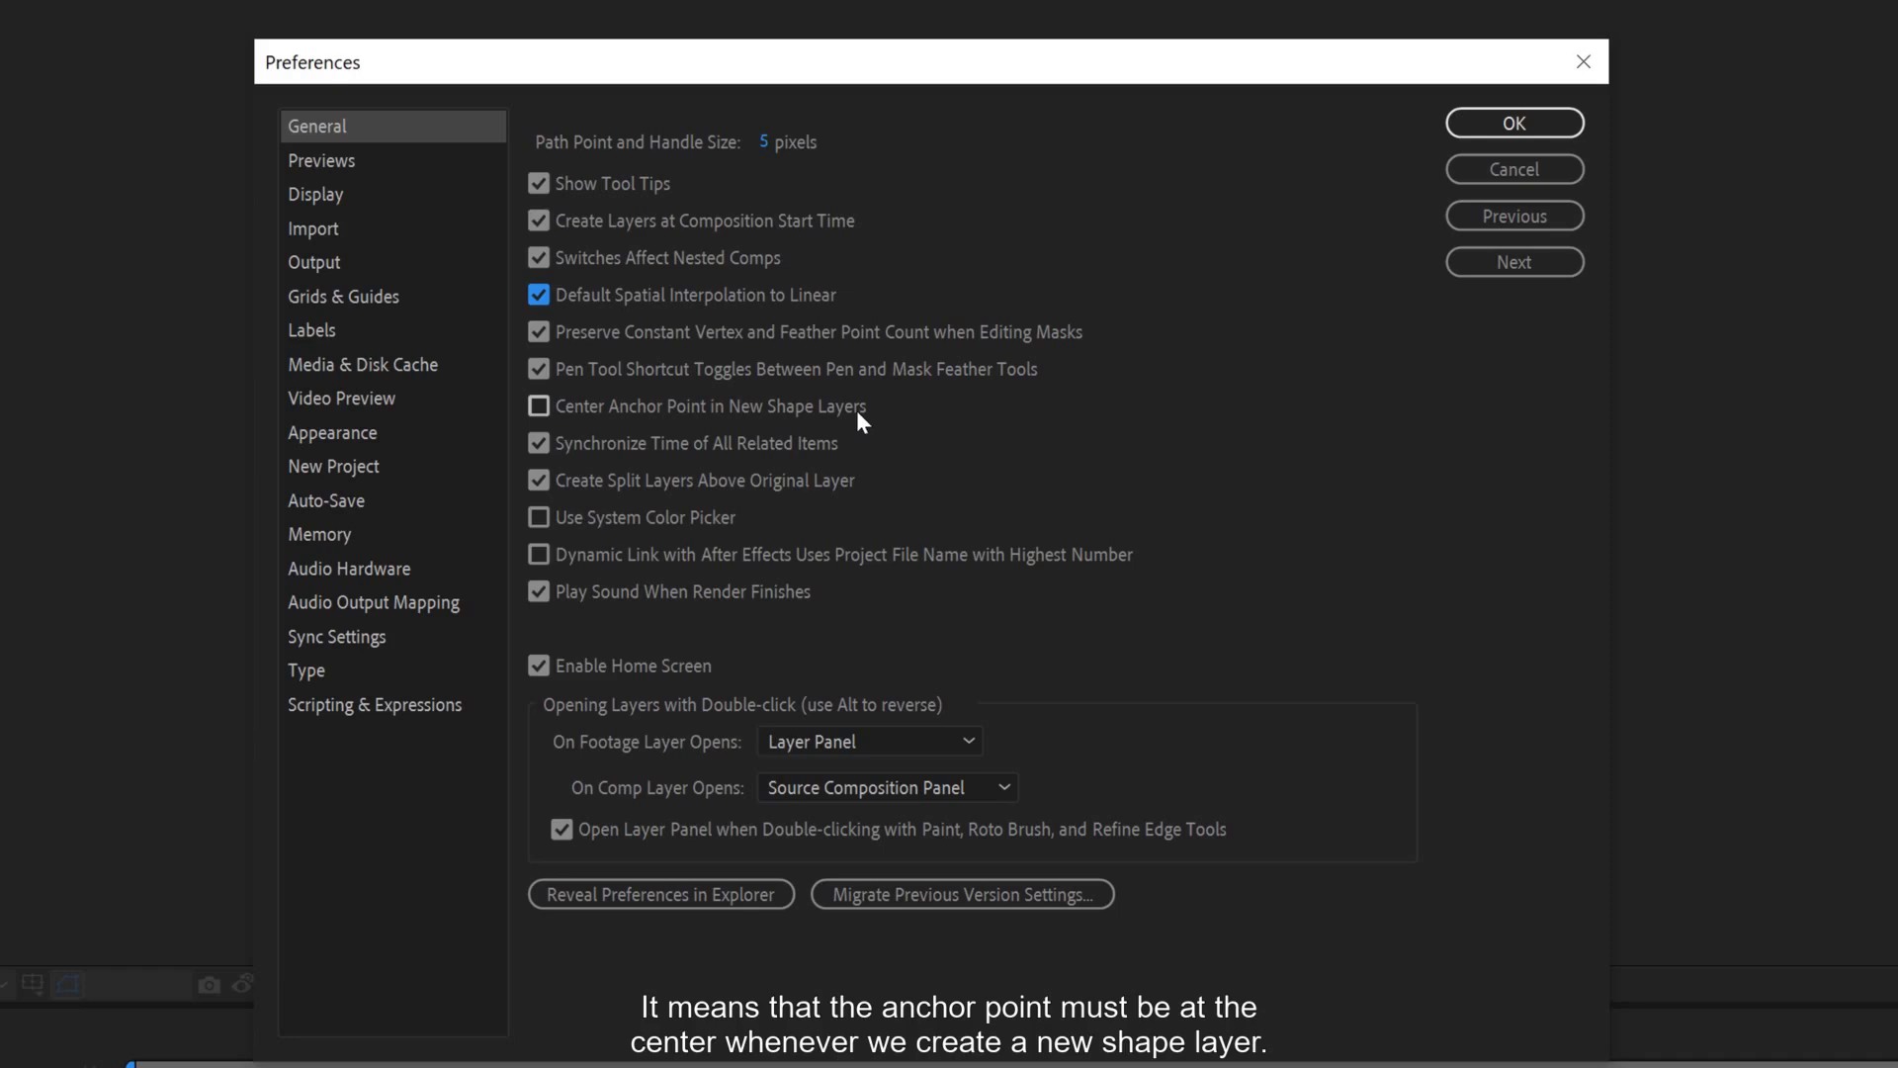
left_click(539, 407)
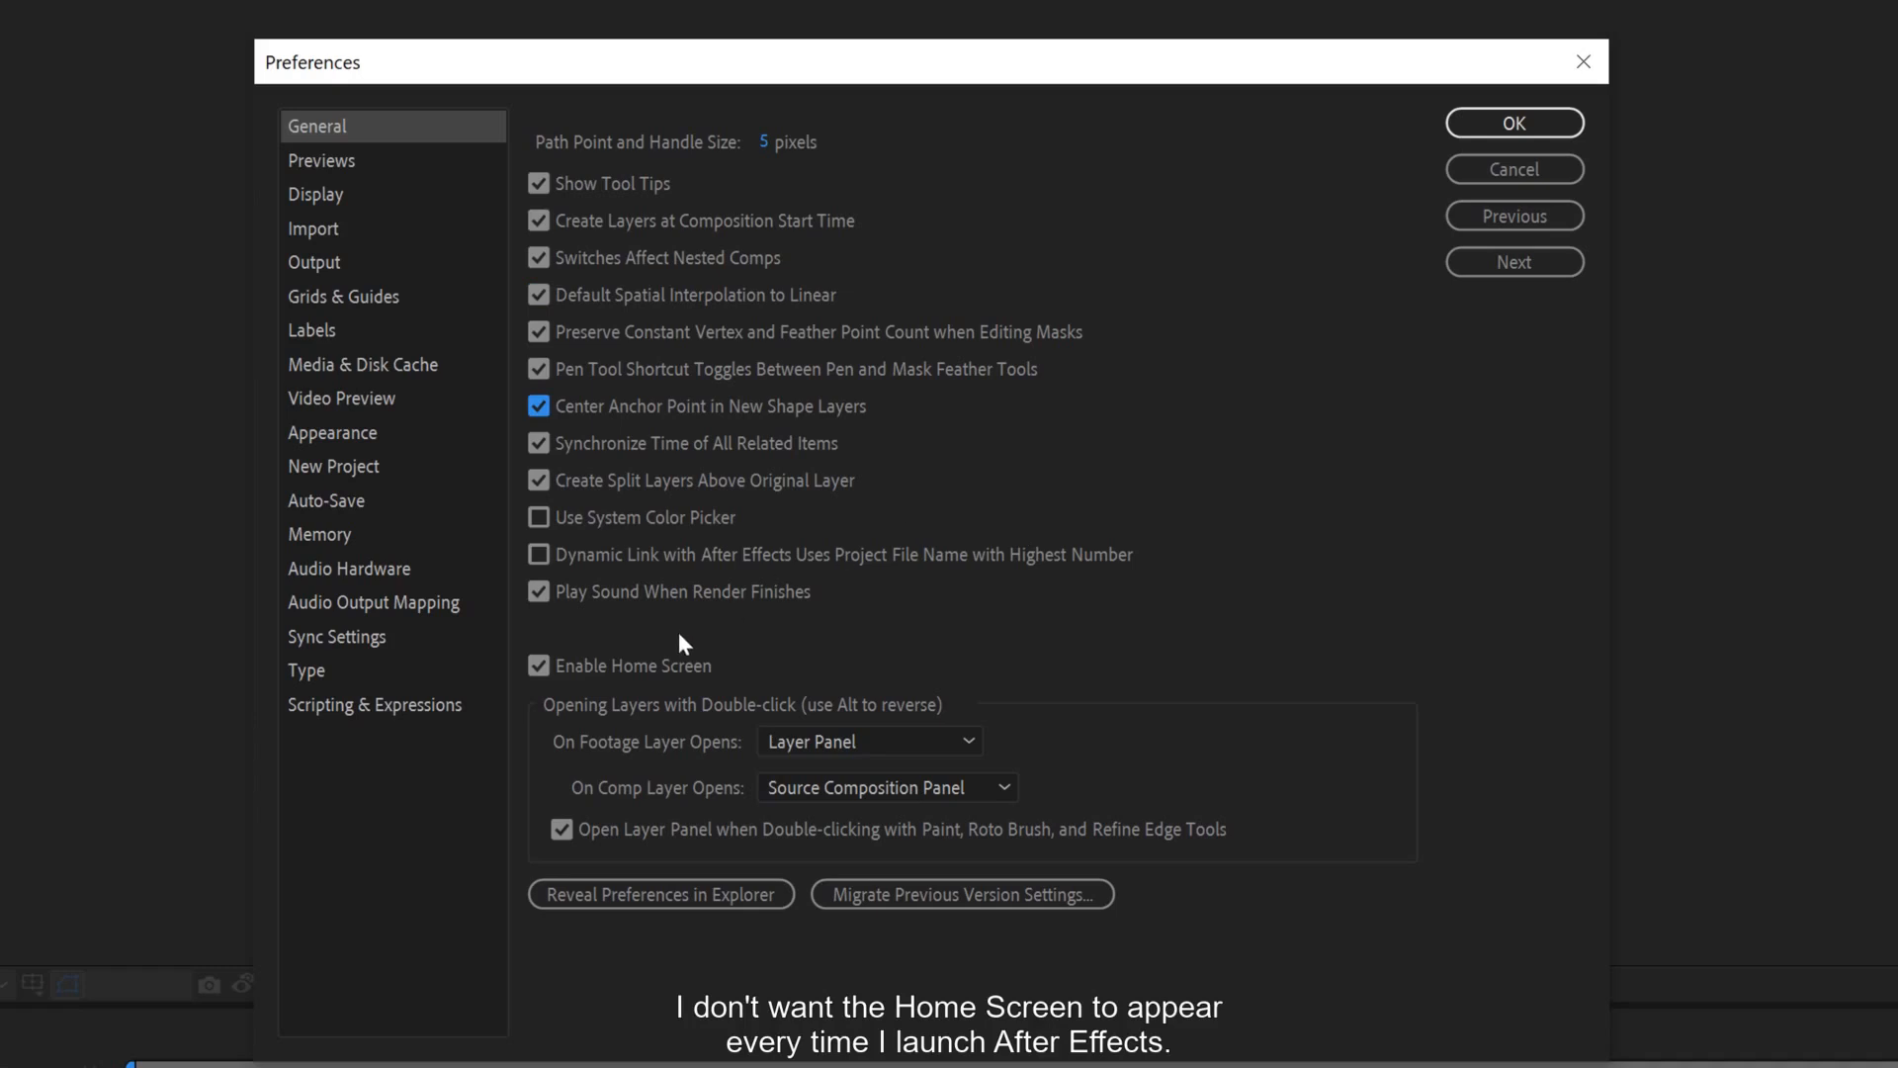
left_click(535, 666)
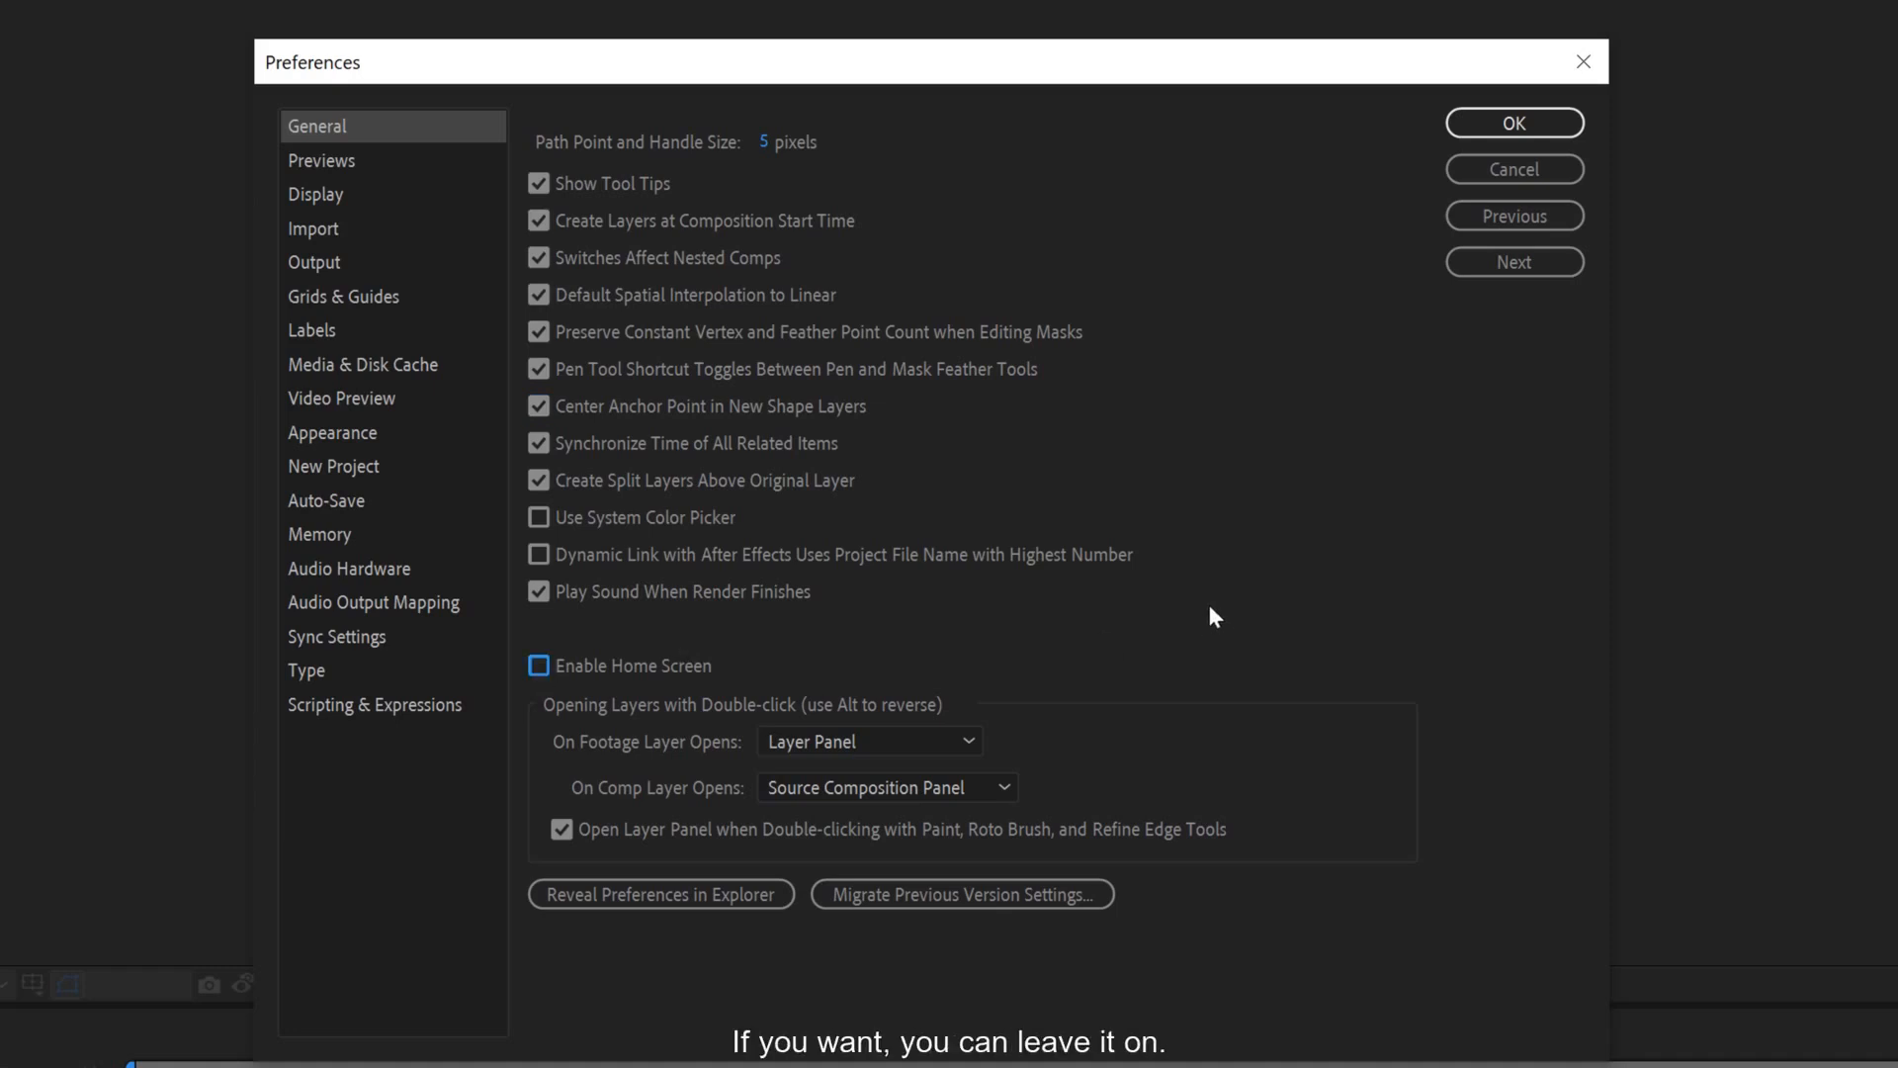
- Try to use the root of the Cache (E:) drive as the disk cache folder in the Media & Disk Cache preferences
left_click(343, 370)
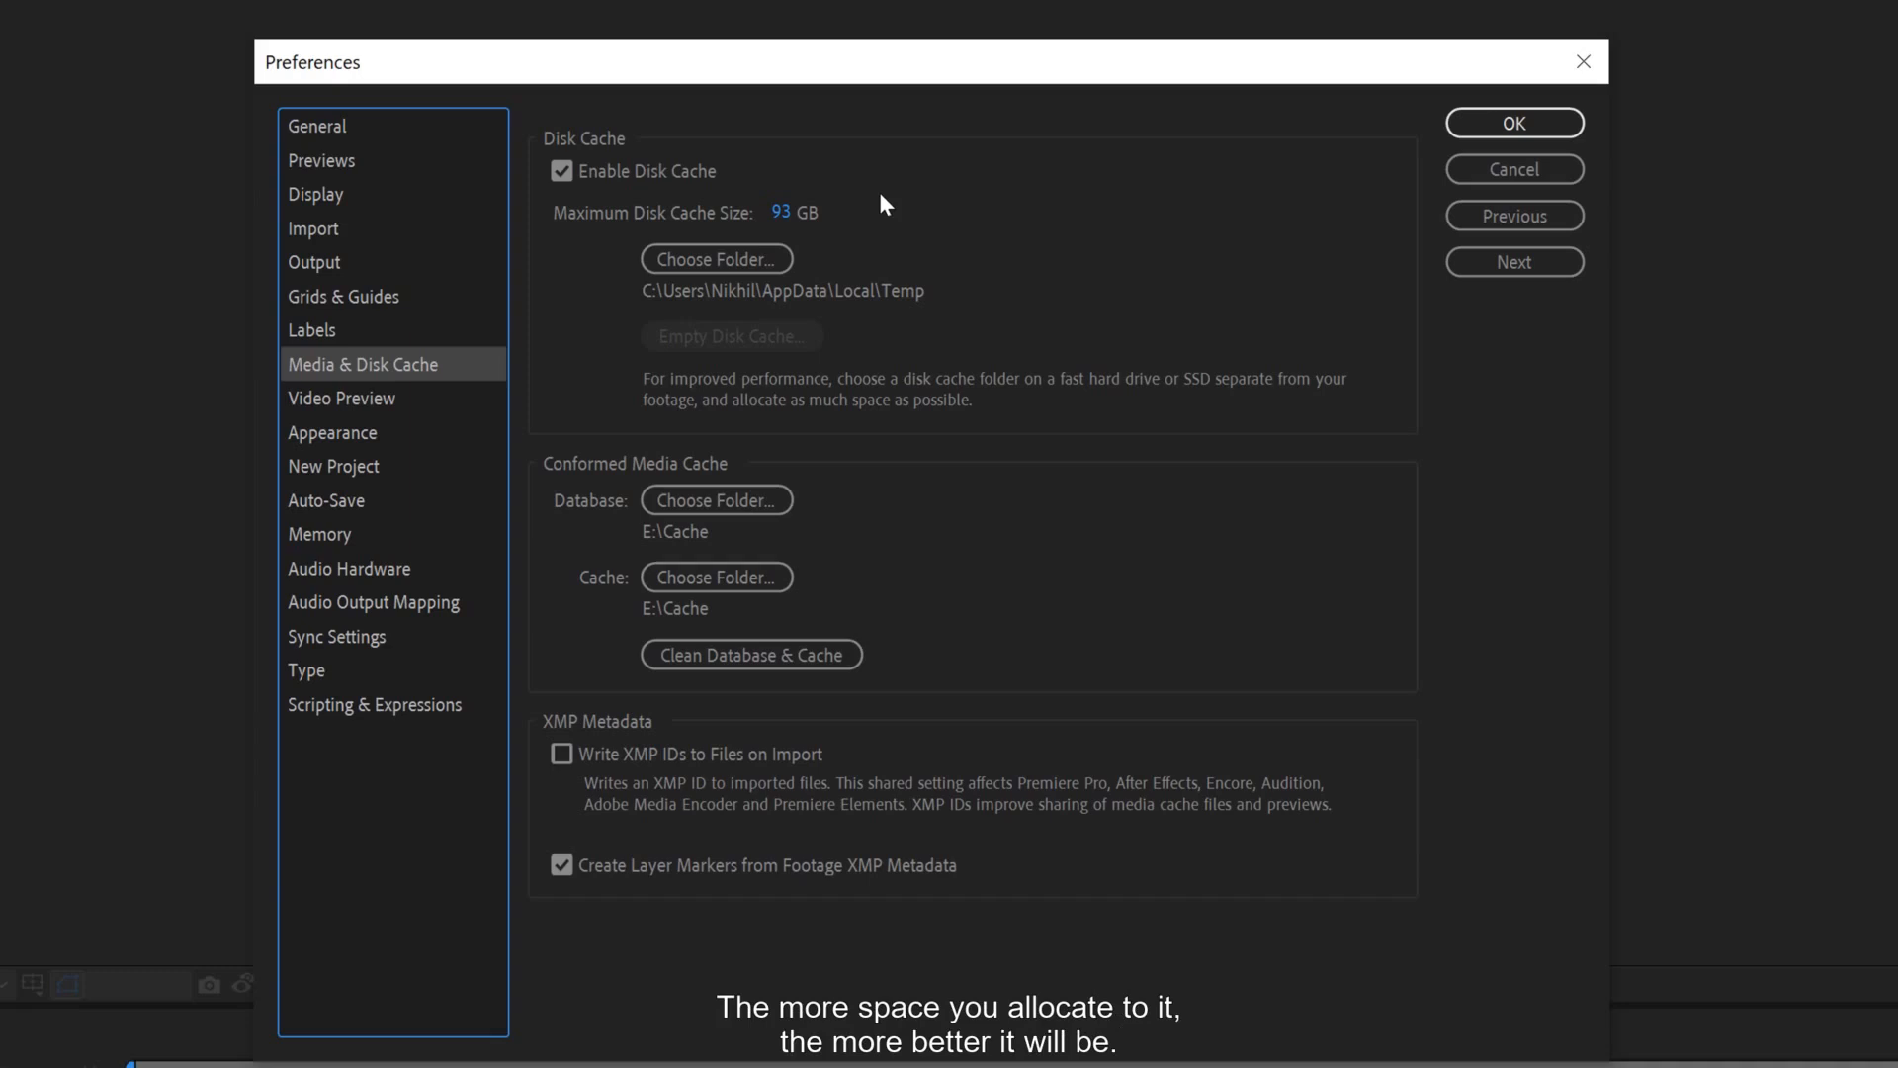
left_click(709, 269)
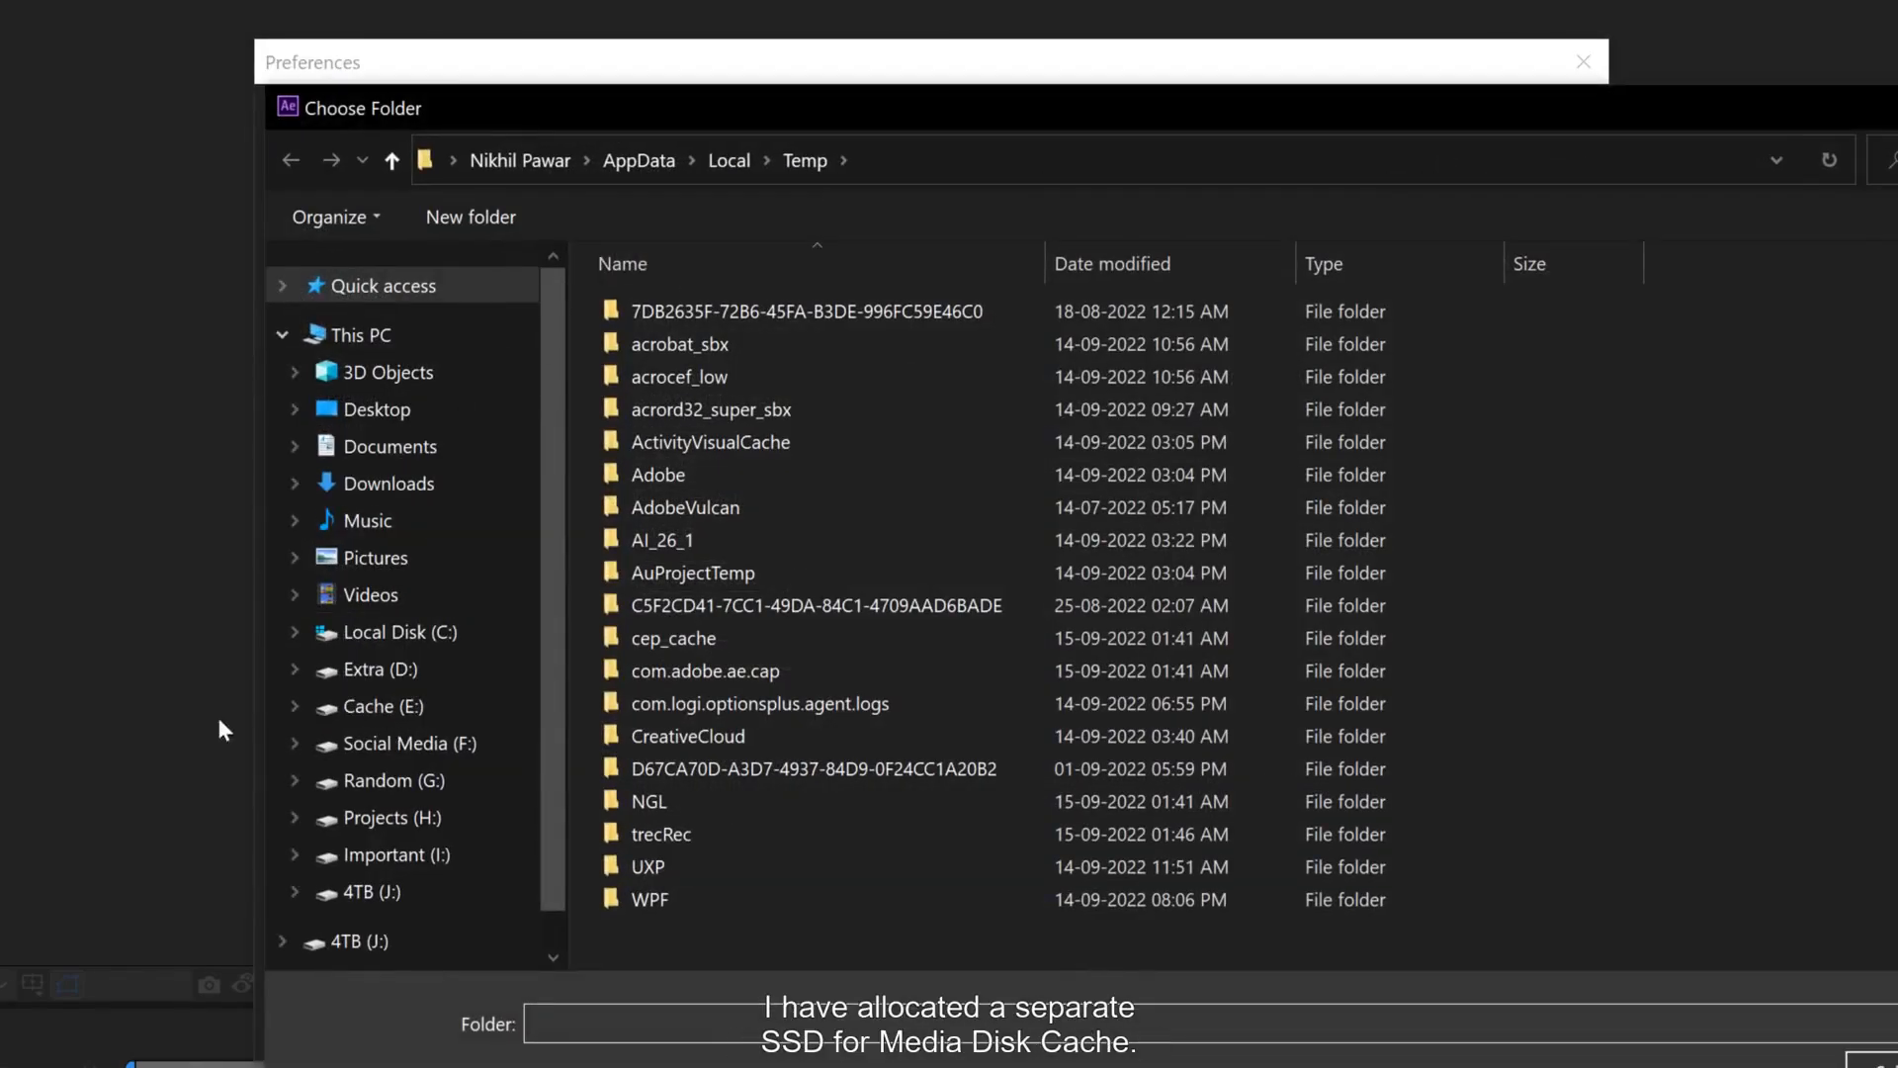
left_click(386, 706)
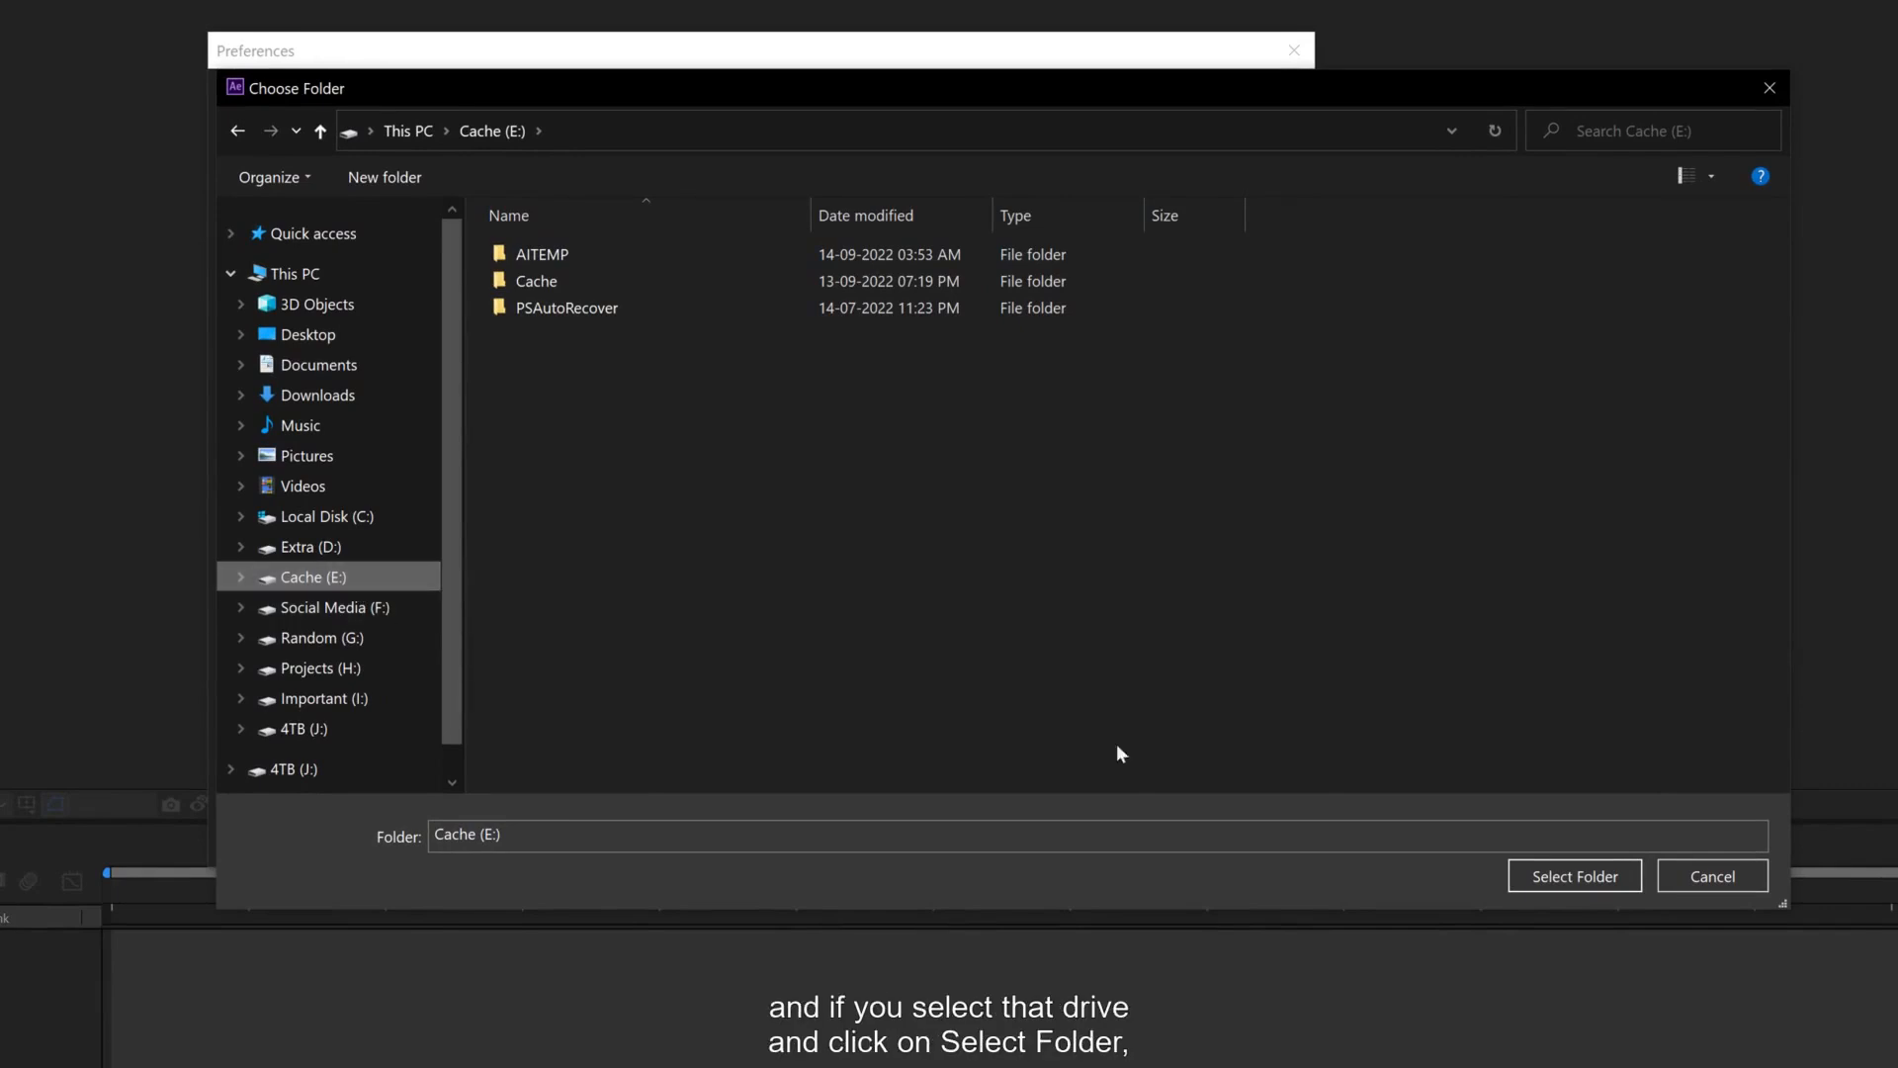
left_click(1557, 876)
left_click(1056, 623)
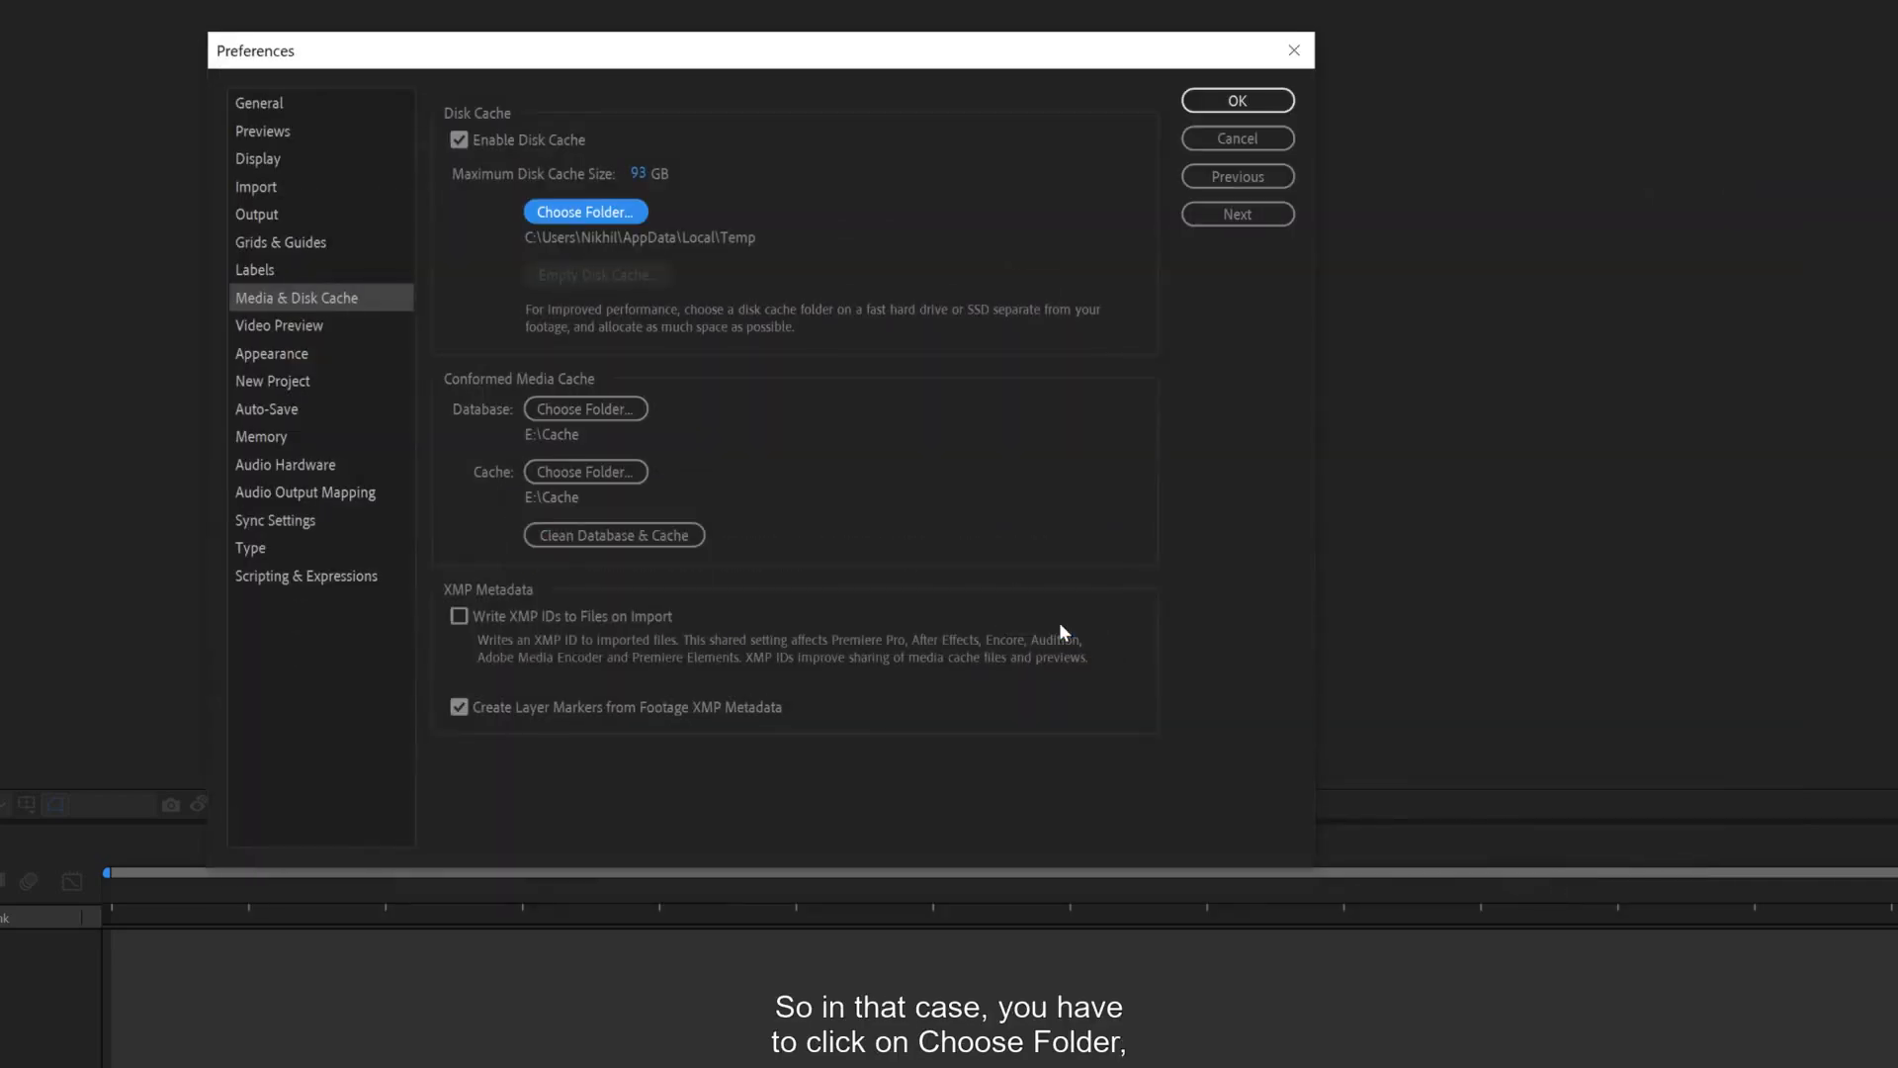
- Set the disk cache folder to E:\Cache and its maximum size to 400 GB
left_click(609, 215)
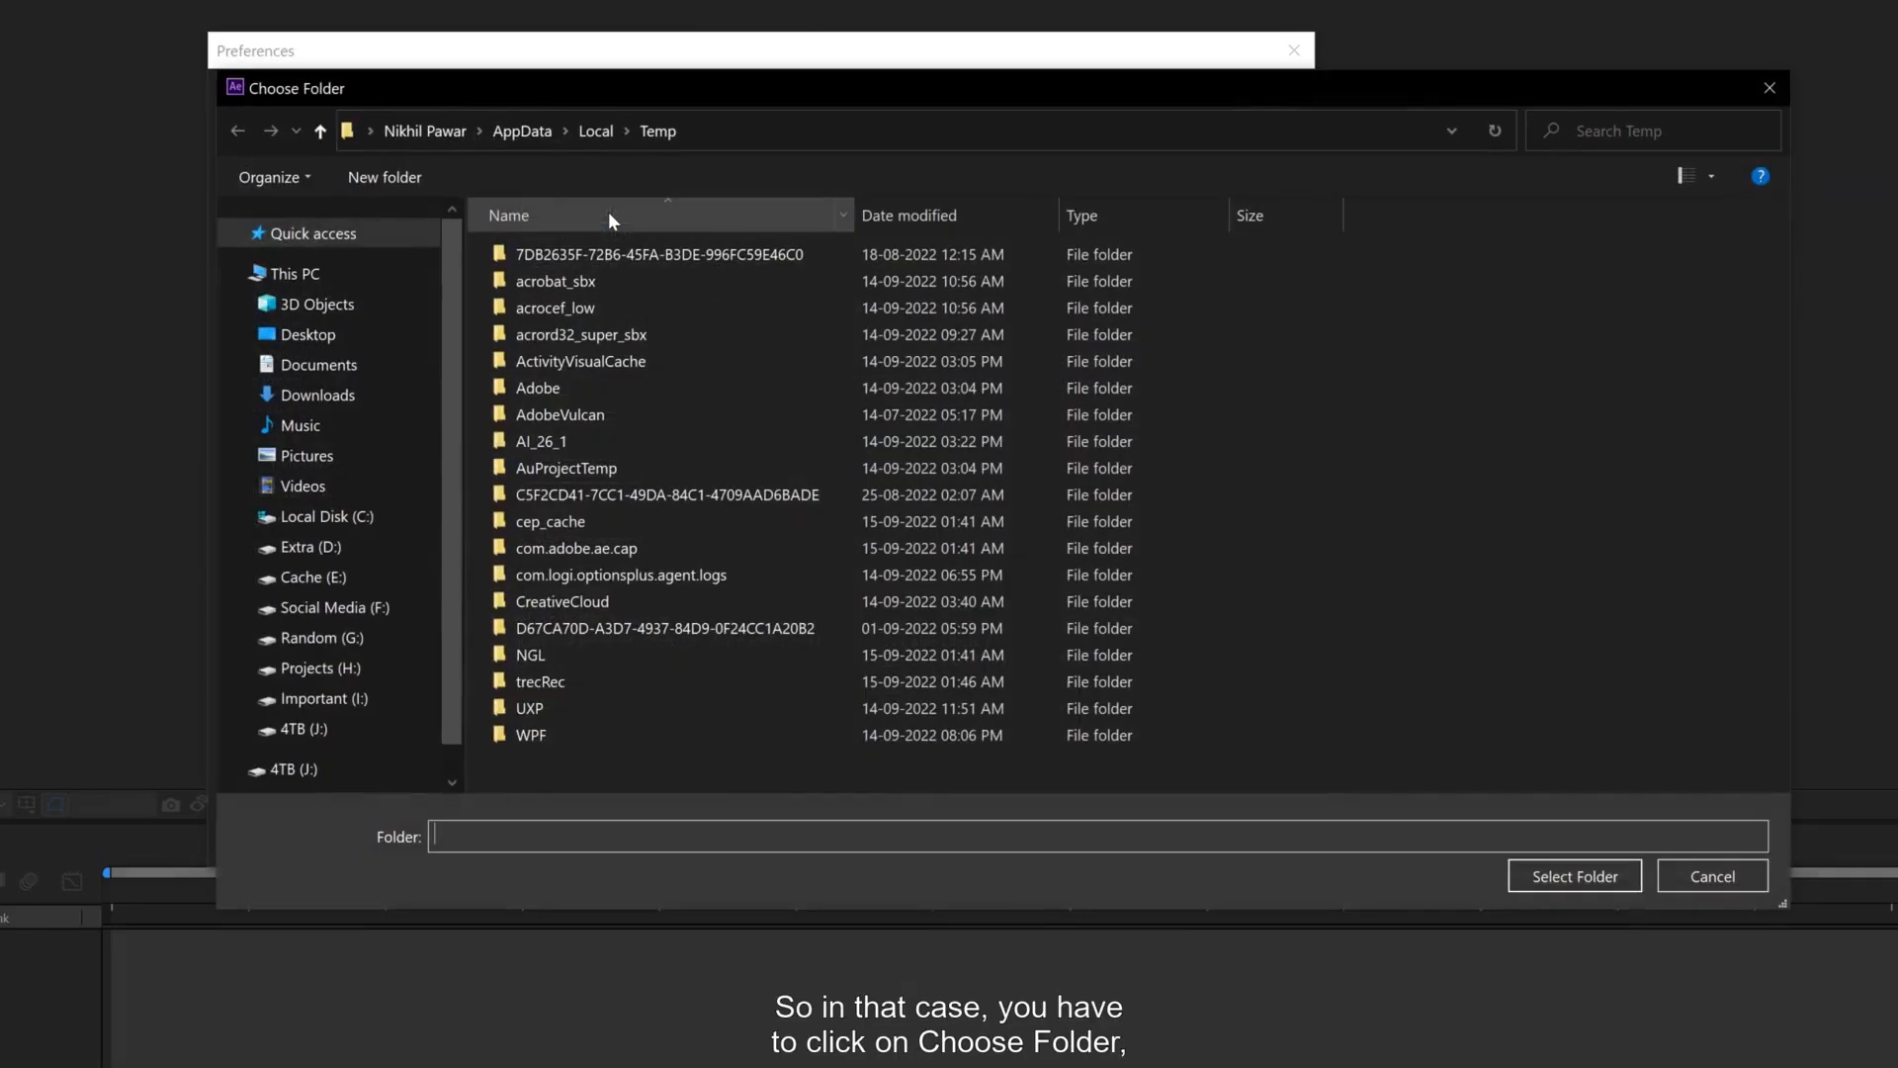
left_click(312, 577)
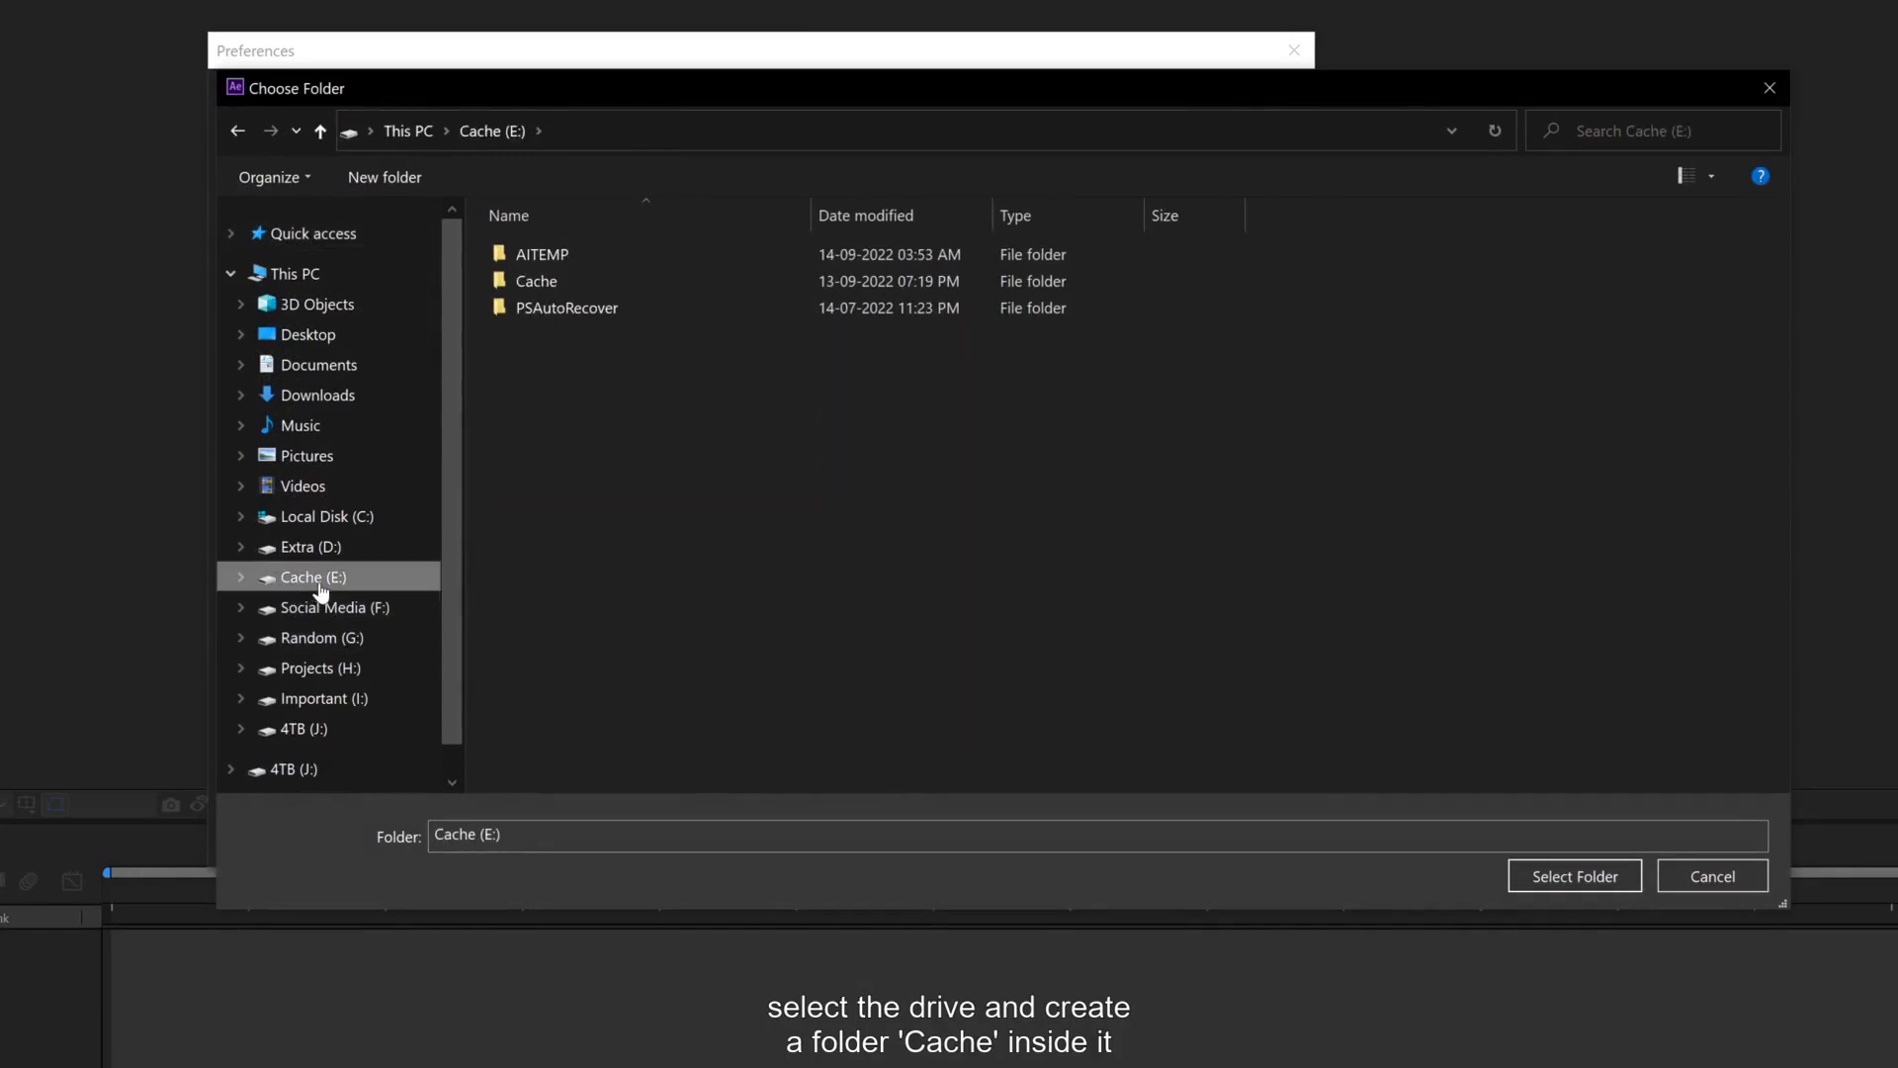
left_click(556, 297)
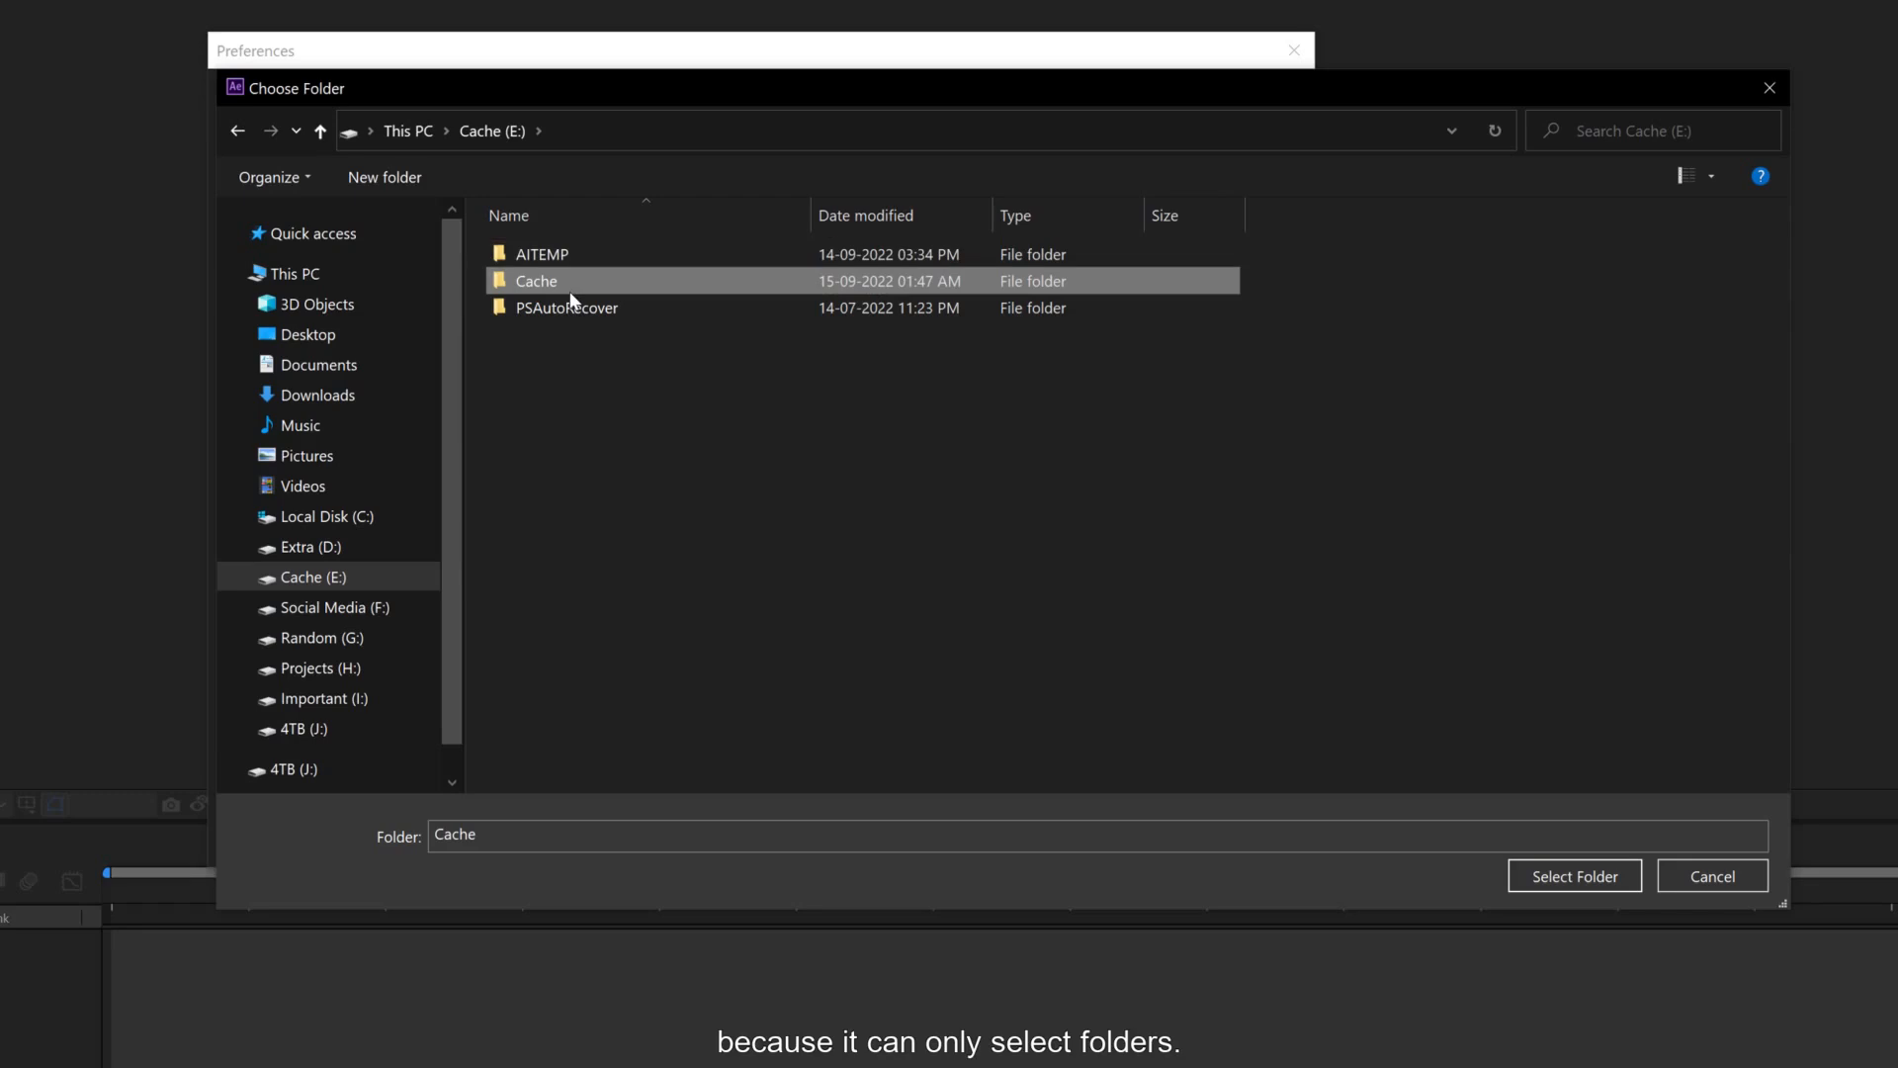
left_click(1546, 882)
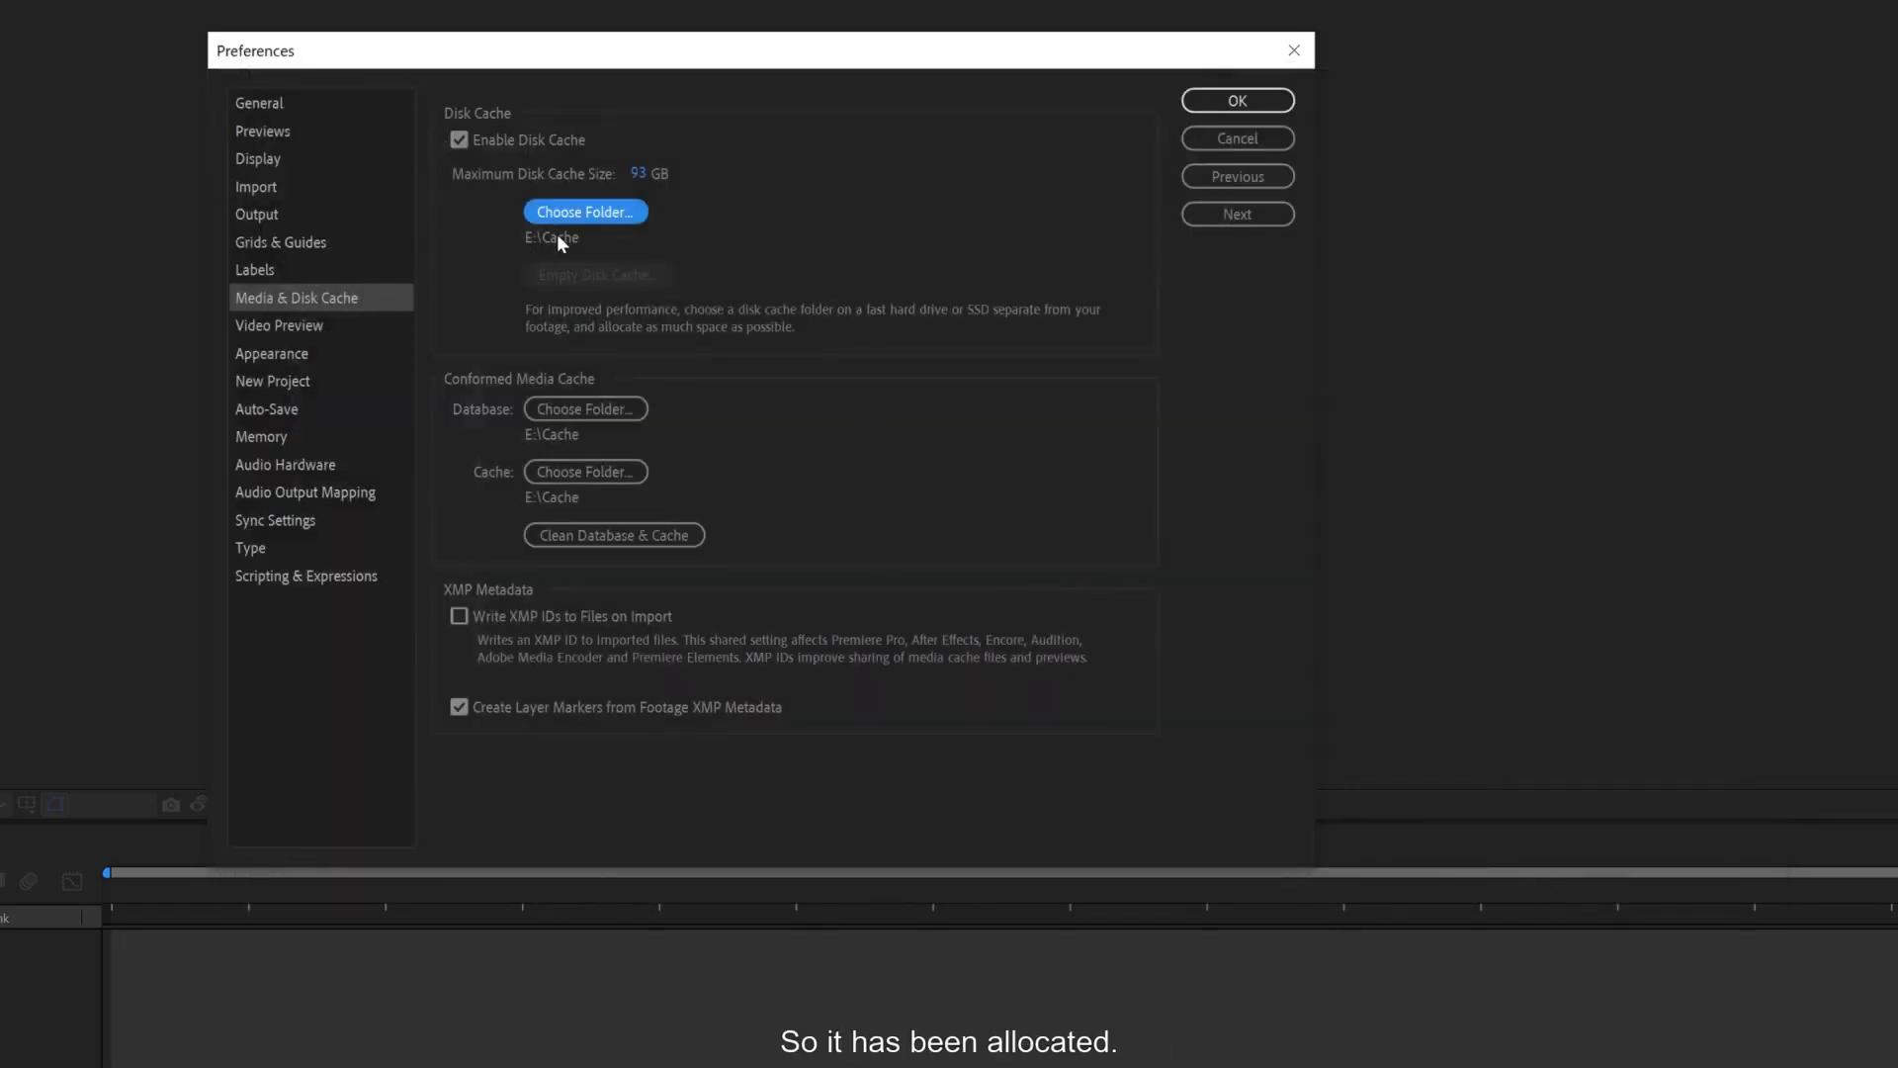
left_click(642, 174)
type("400")
left_click(777, 164)
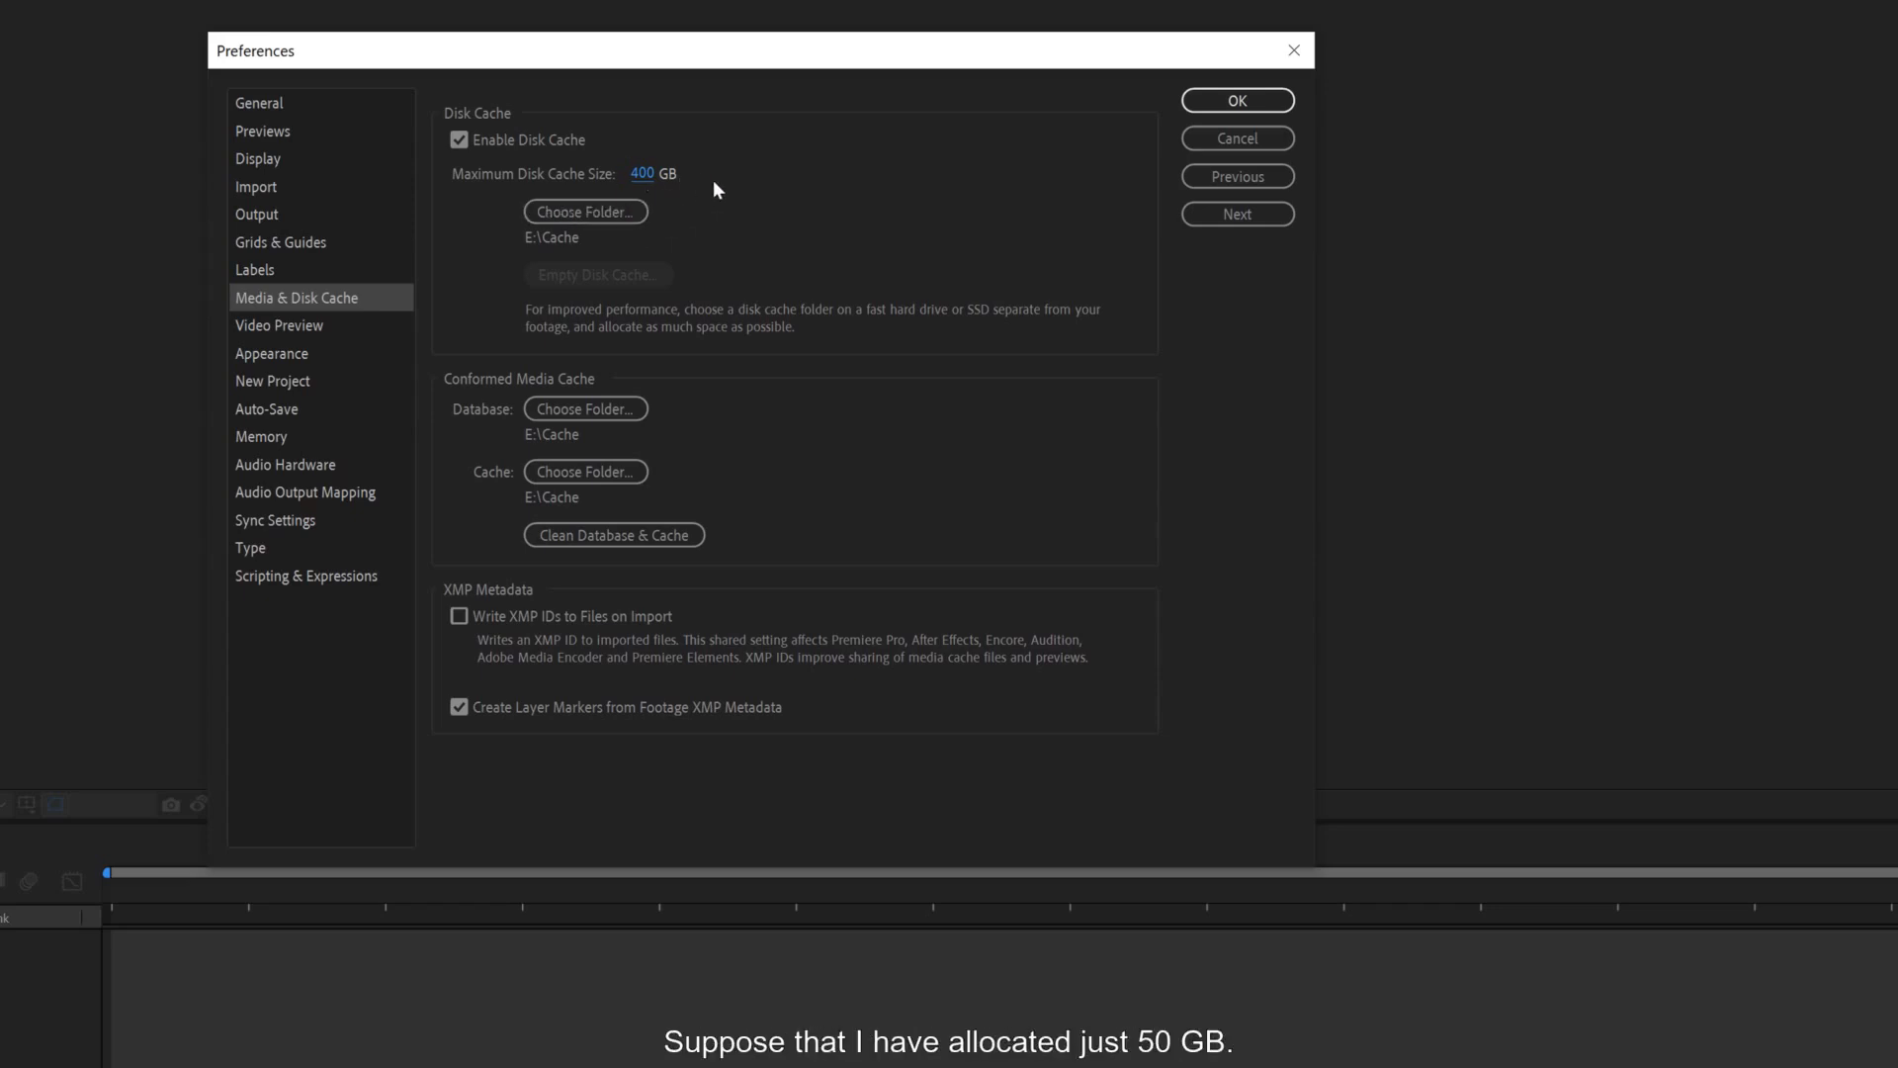
- Change the maximum disk cache size to 50 GB and set it back to 400 GB
left_click(643, 178)
type("50")
left_click(770, 157)
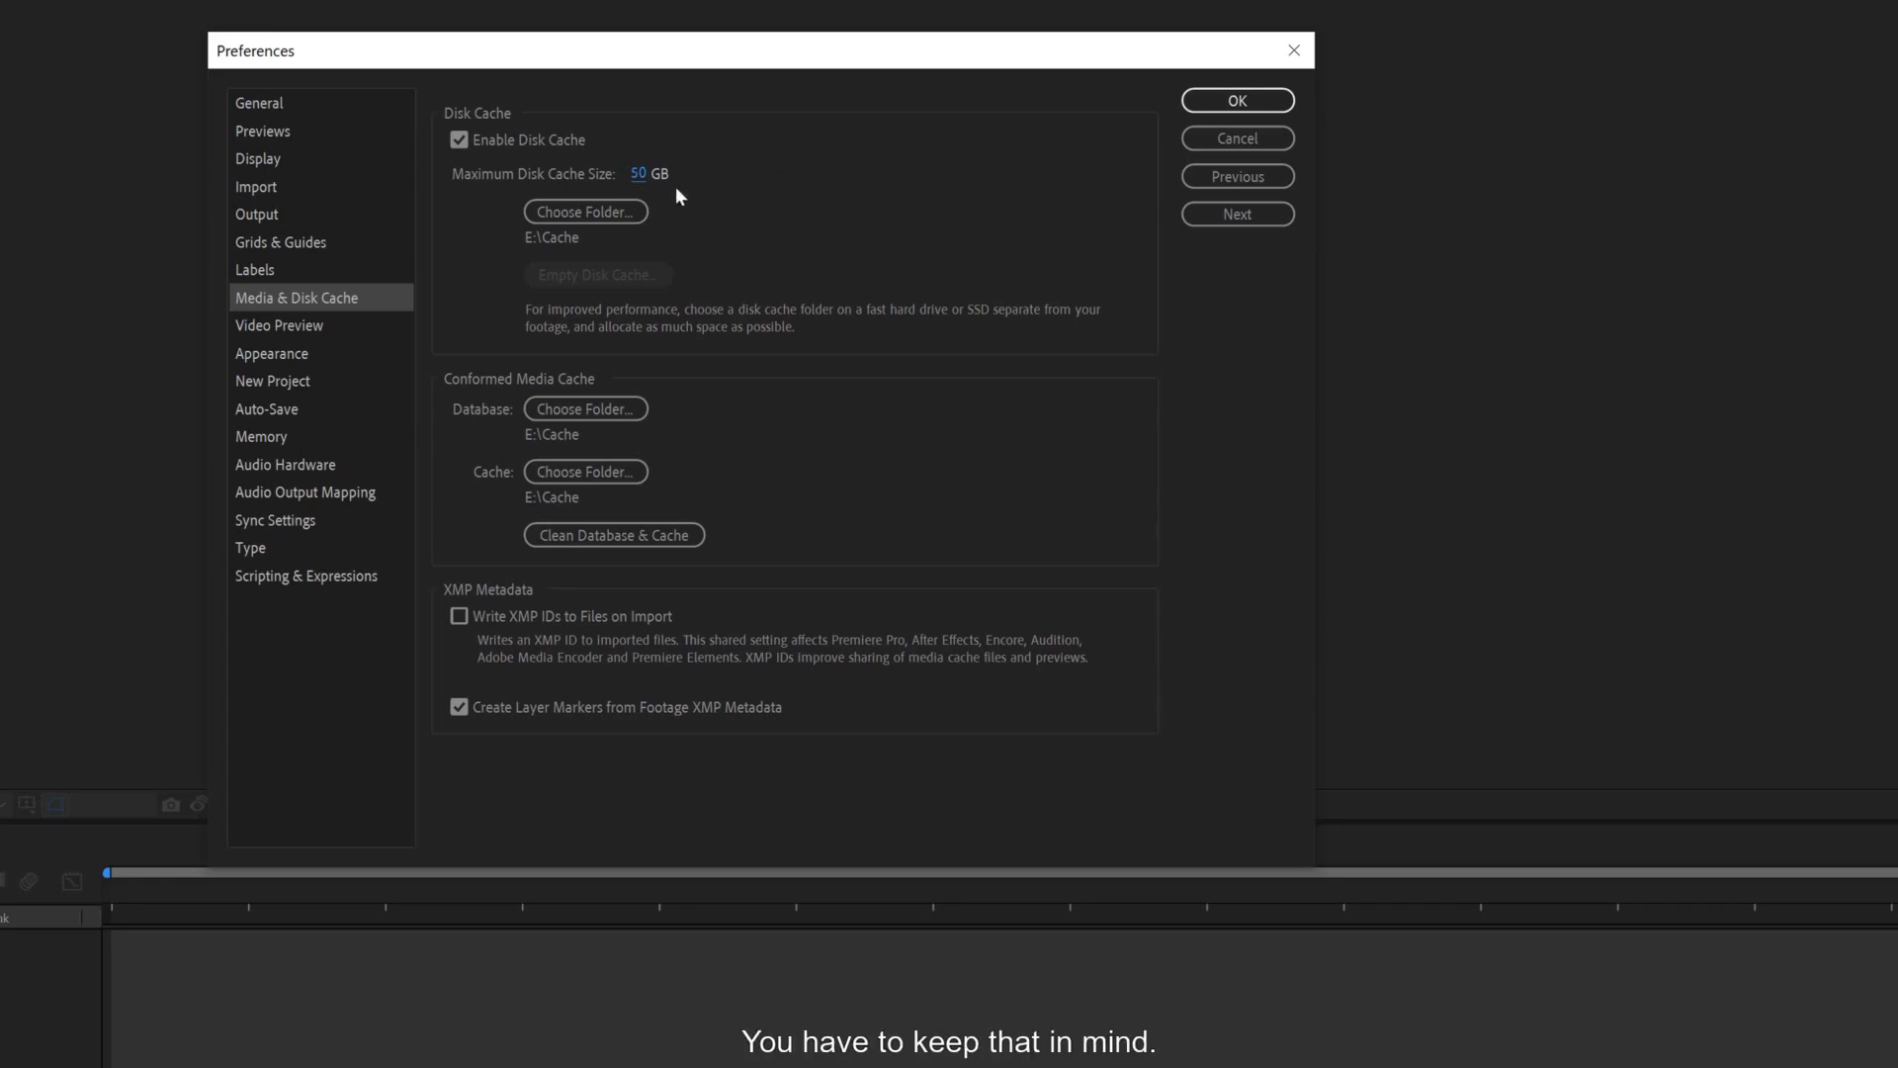
left_click(642, 176)
type("400")
key("Return")
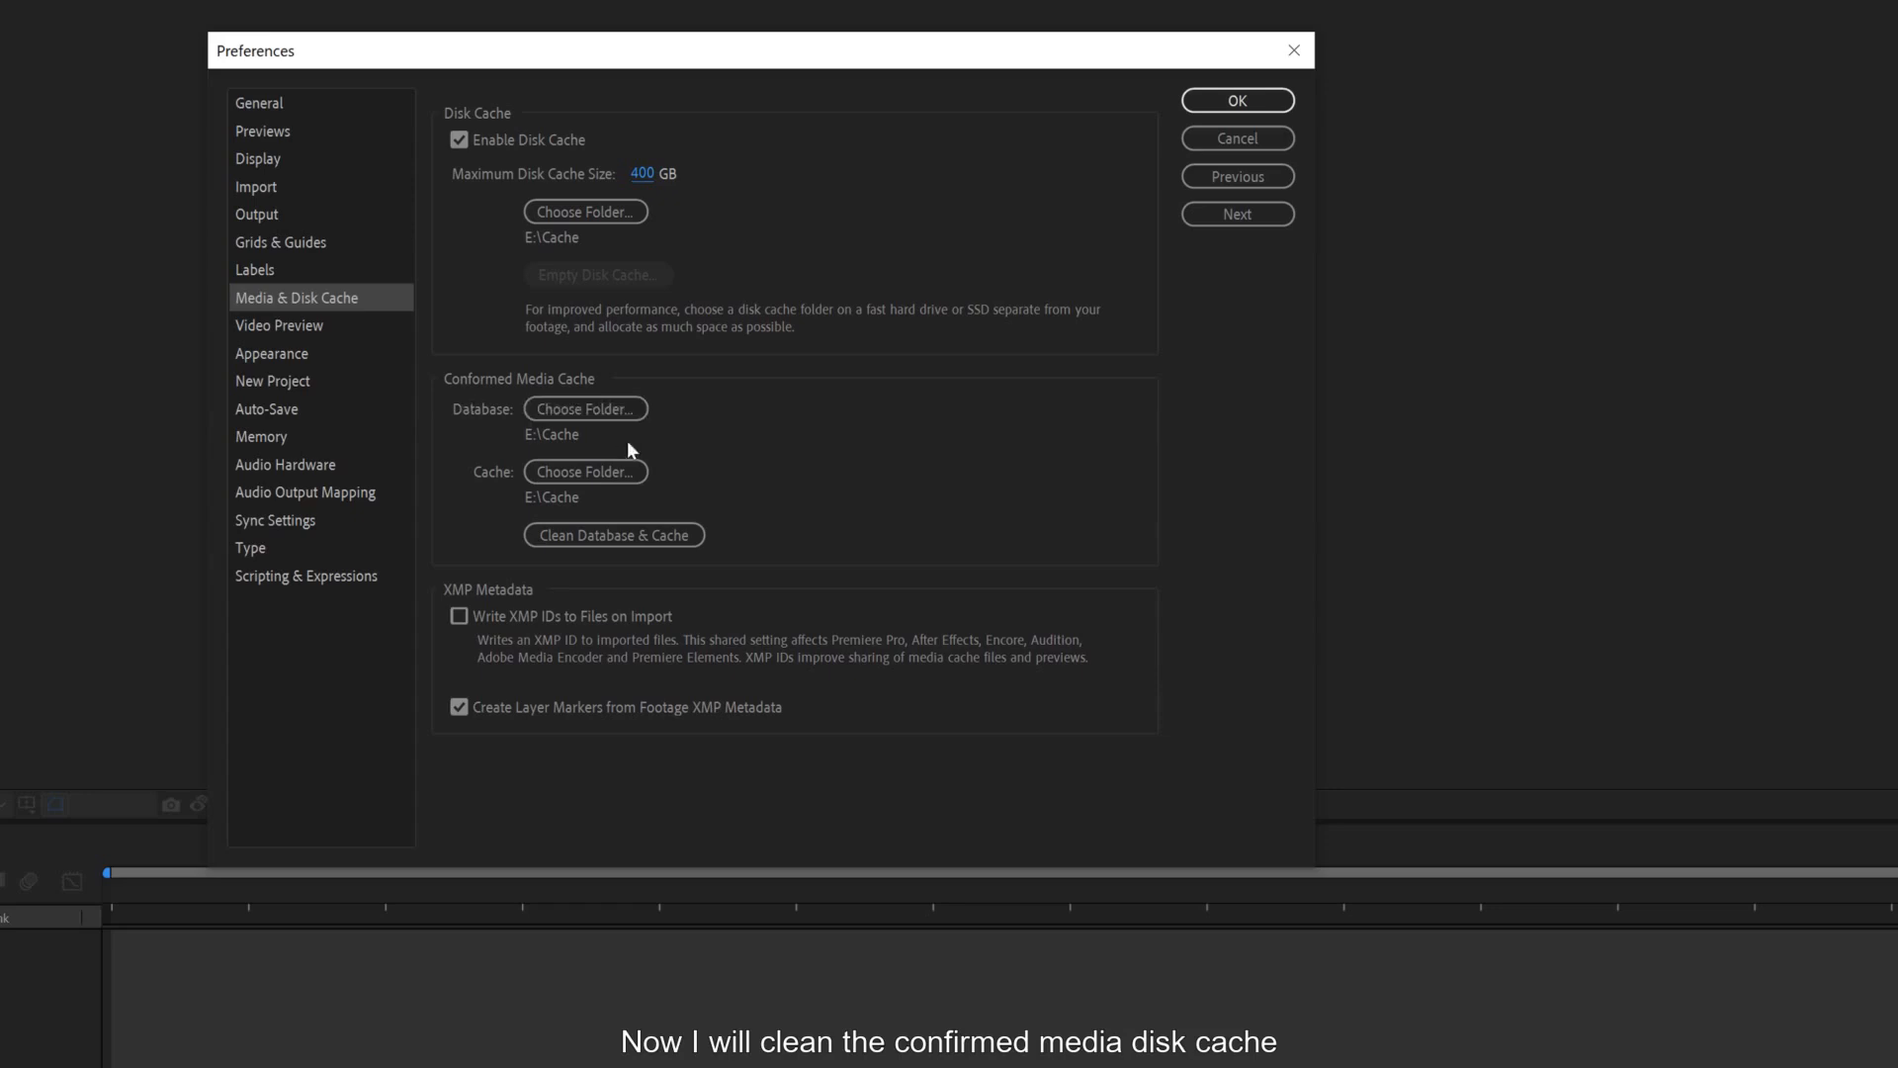
- Clean the conformed media database and cache
left_click(584, 539)
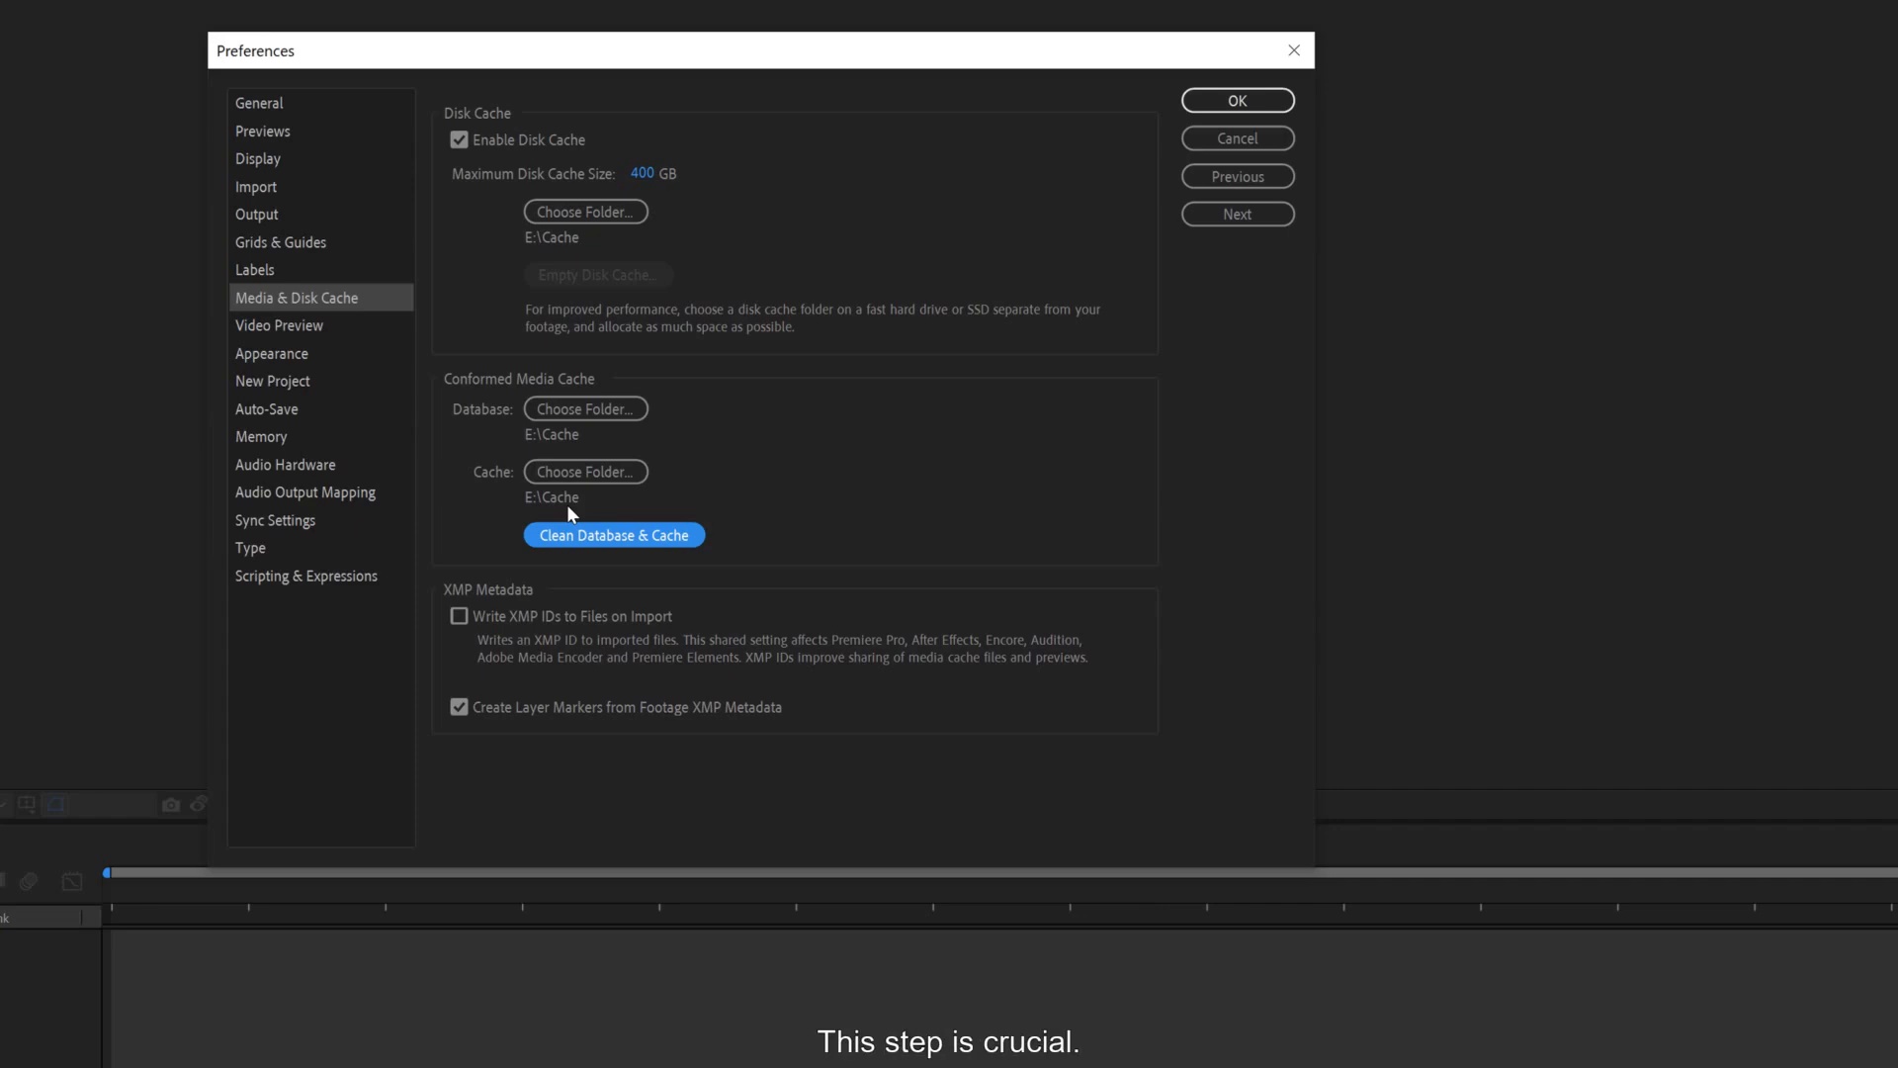
- Allow scripts to write files and access the network, enable the JavaScript Debugger, and save the preferences
left_click(308, 577)
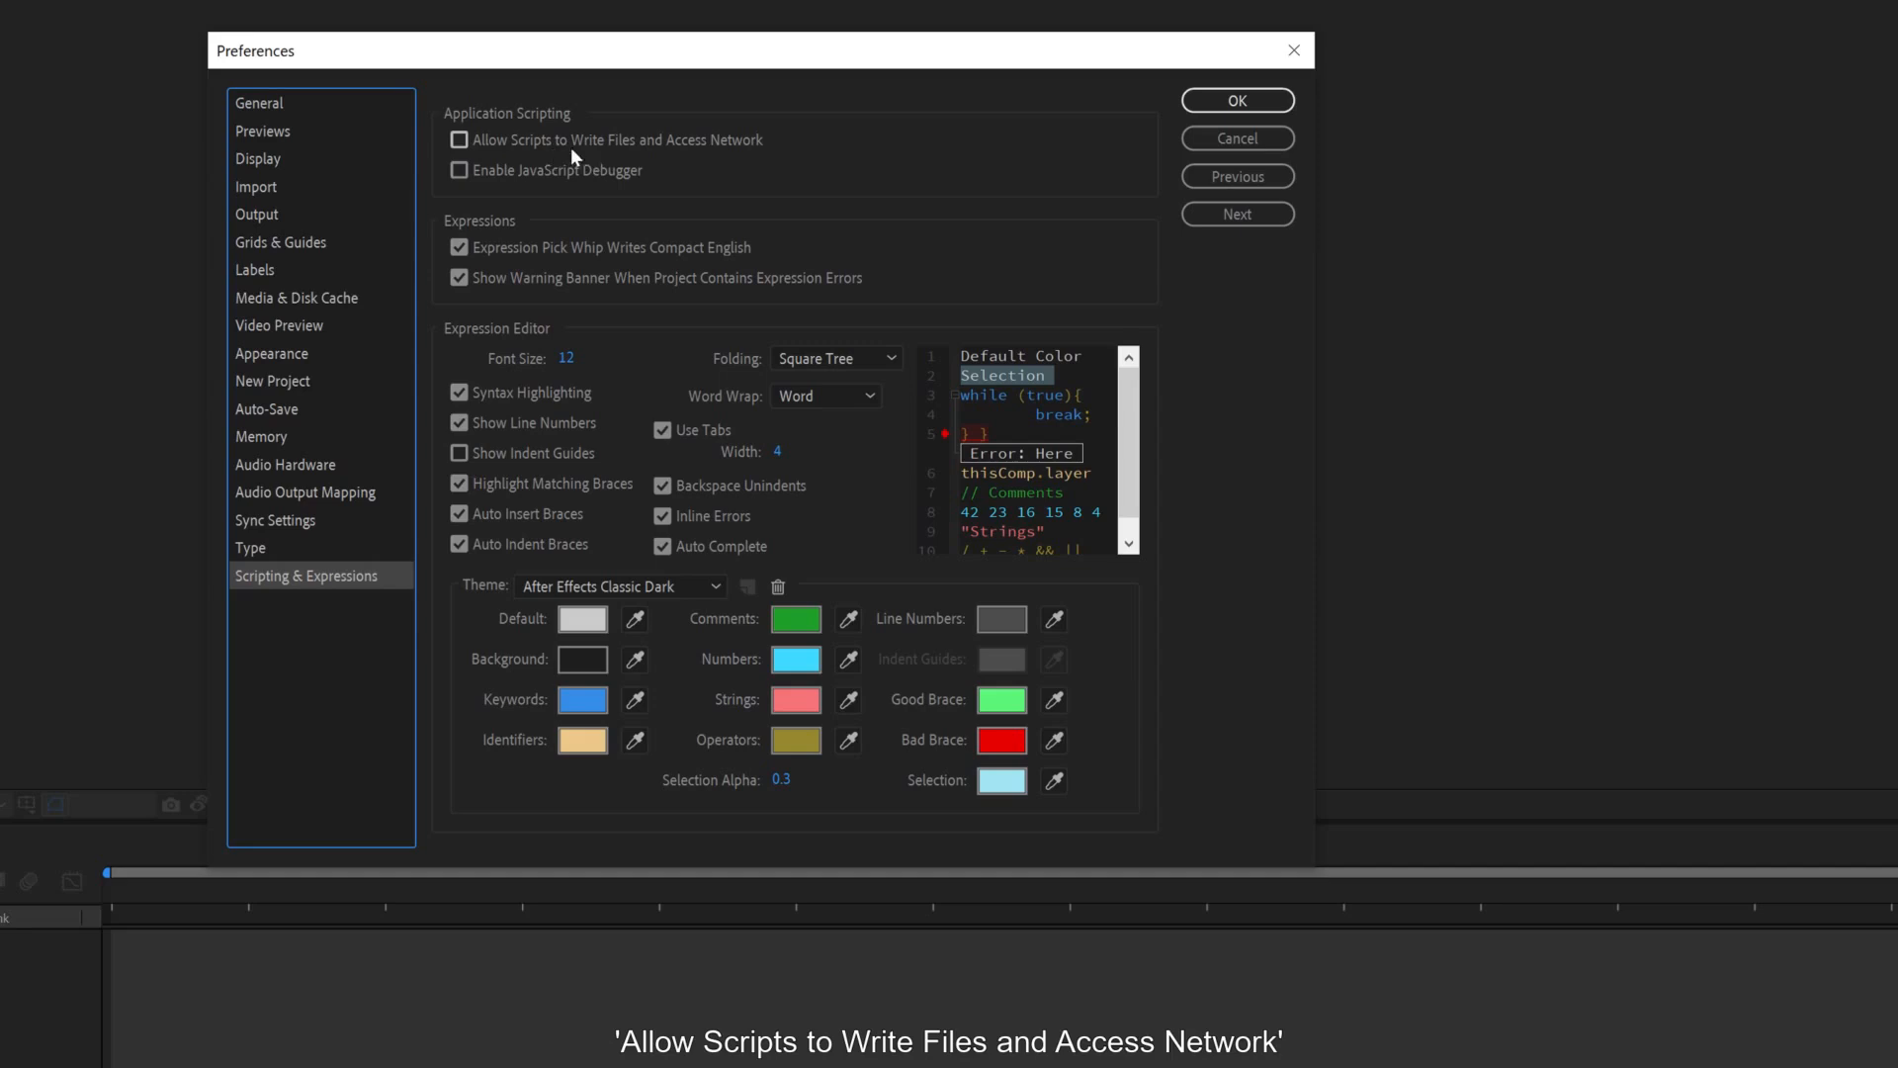
left_click(473, 142)
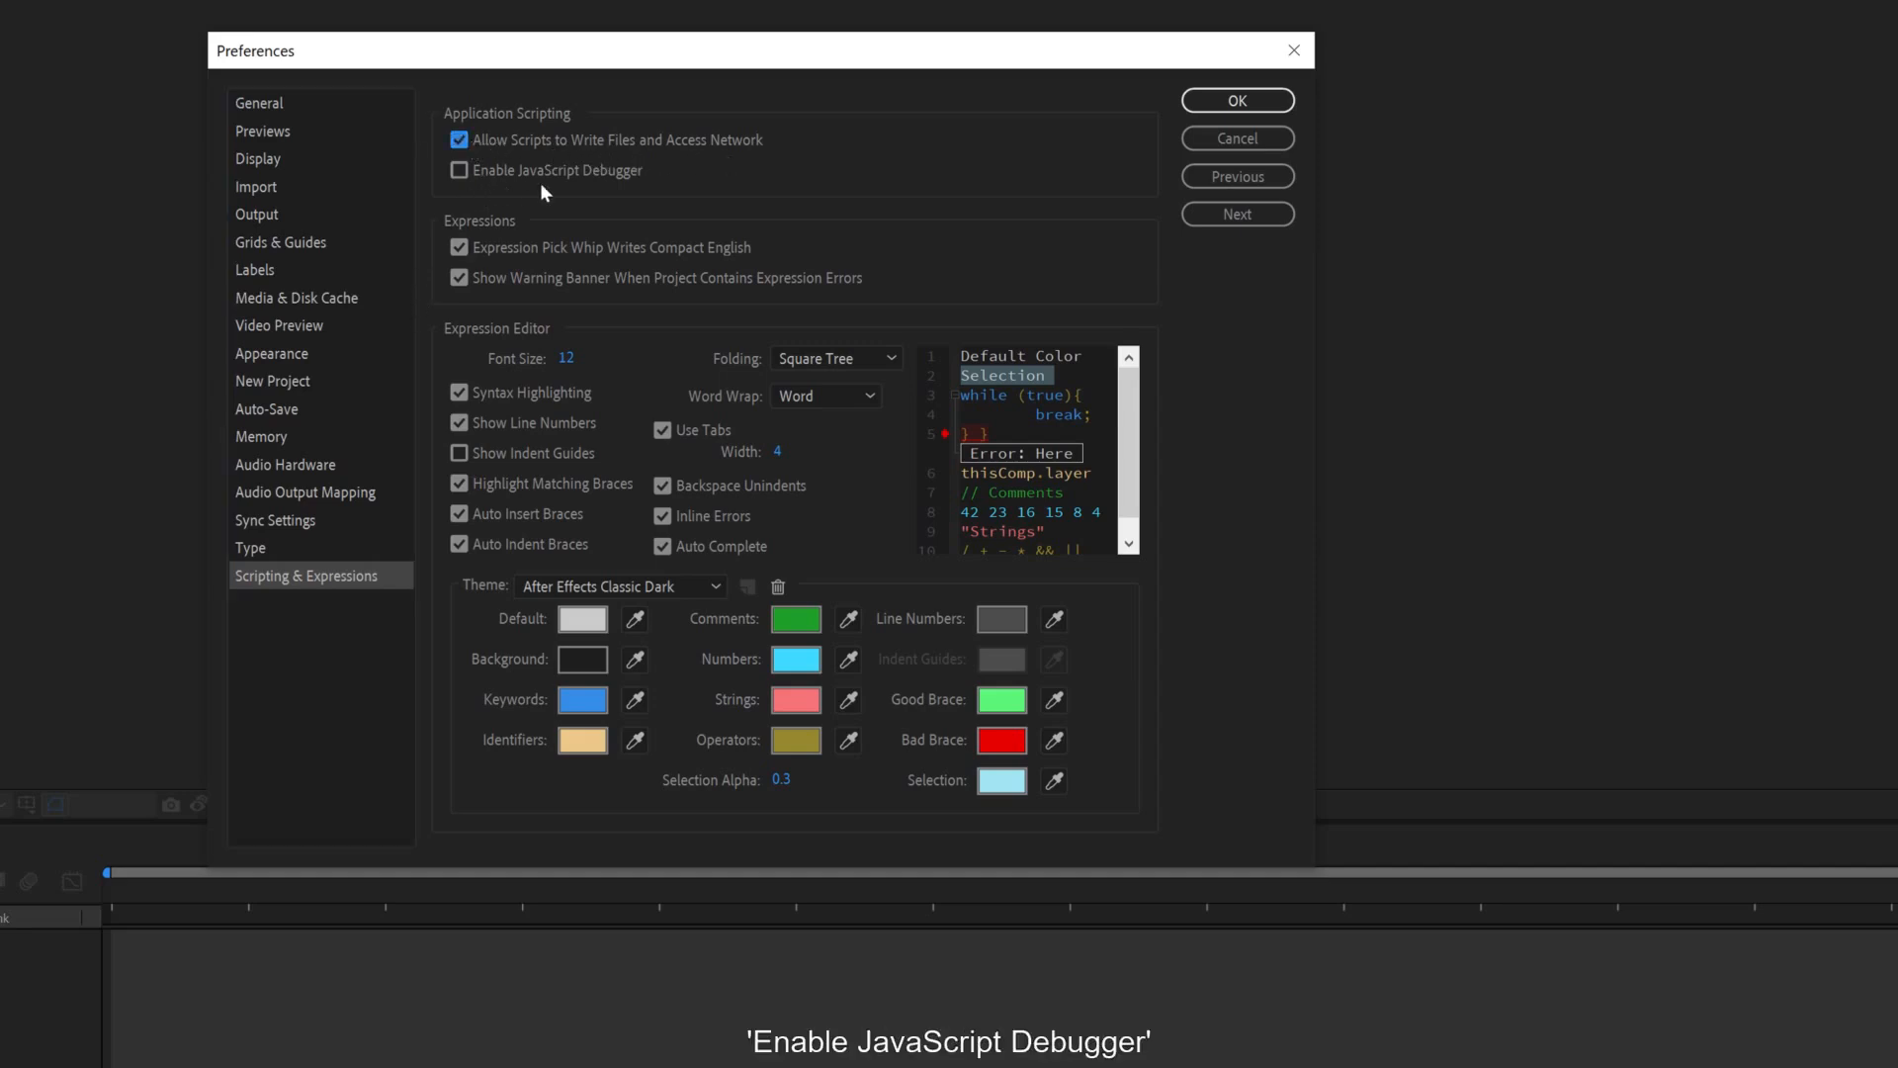
left_click(464, 172)
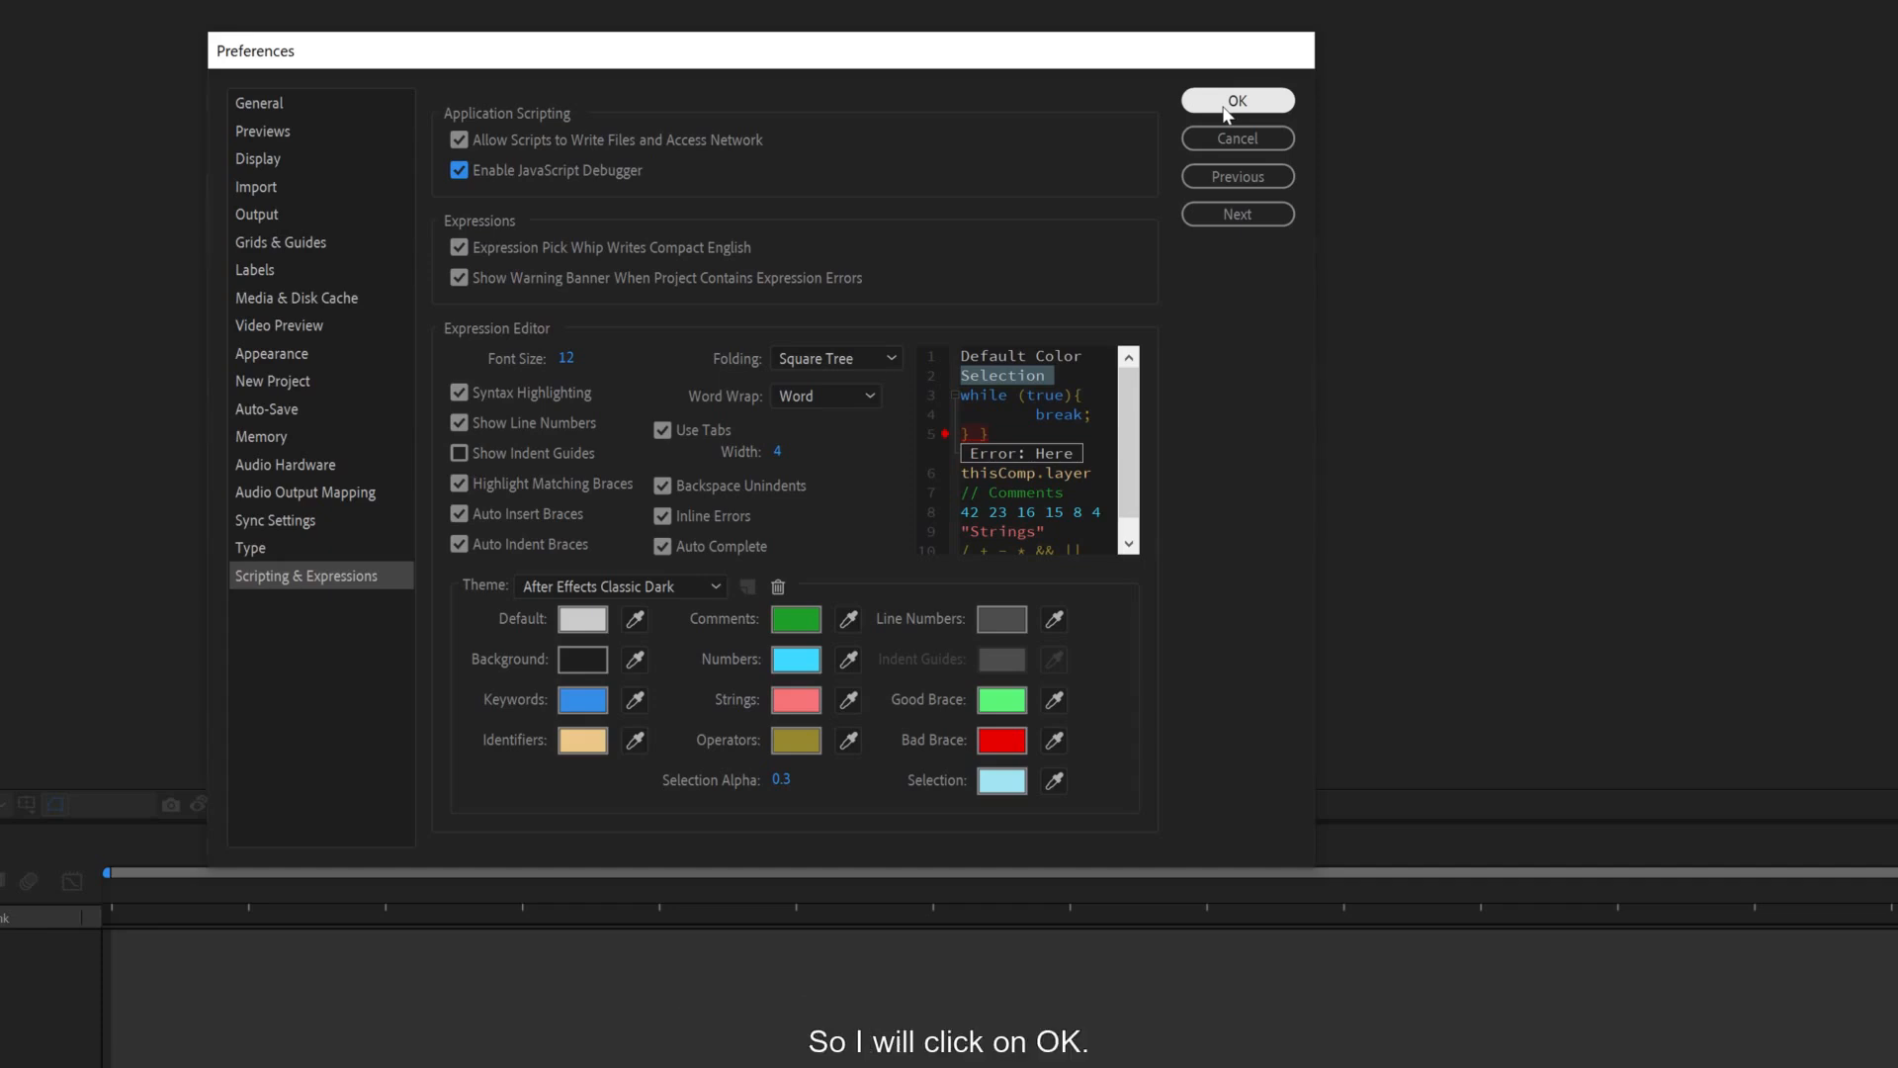
left_click(1224, 102)
left_click(679, 686)
left_click(993, 692)
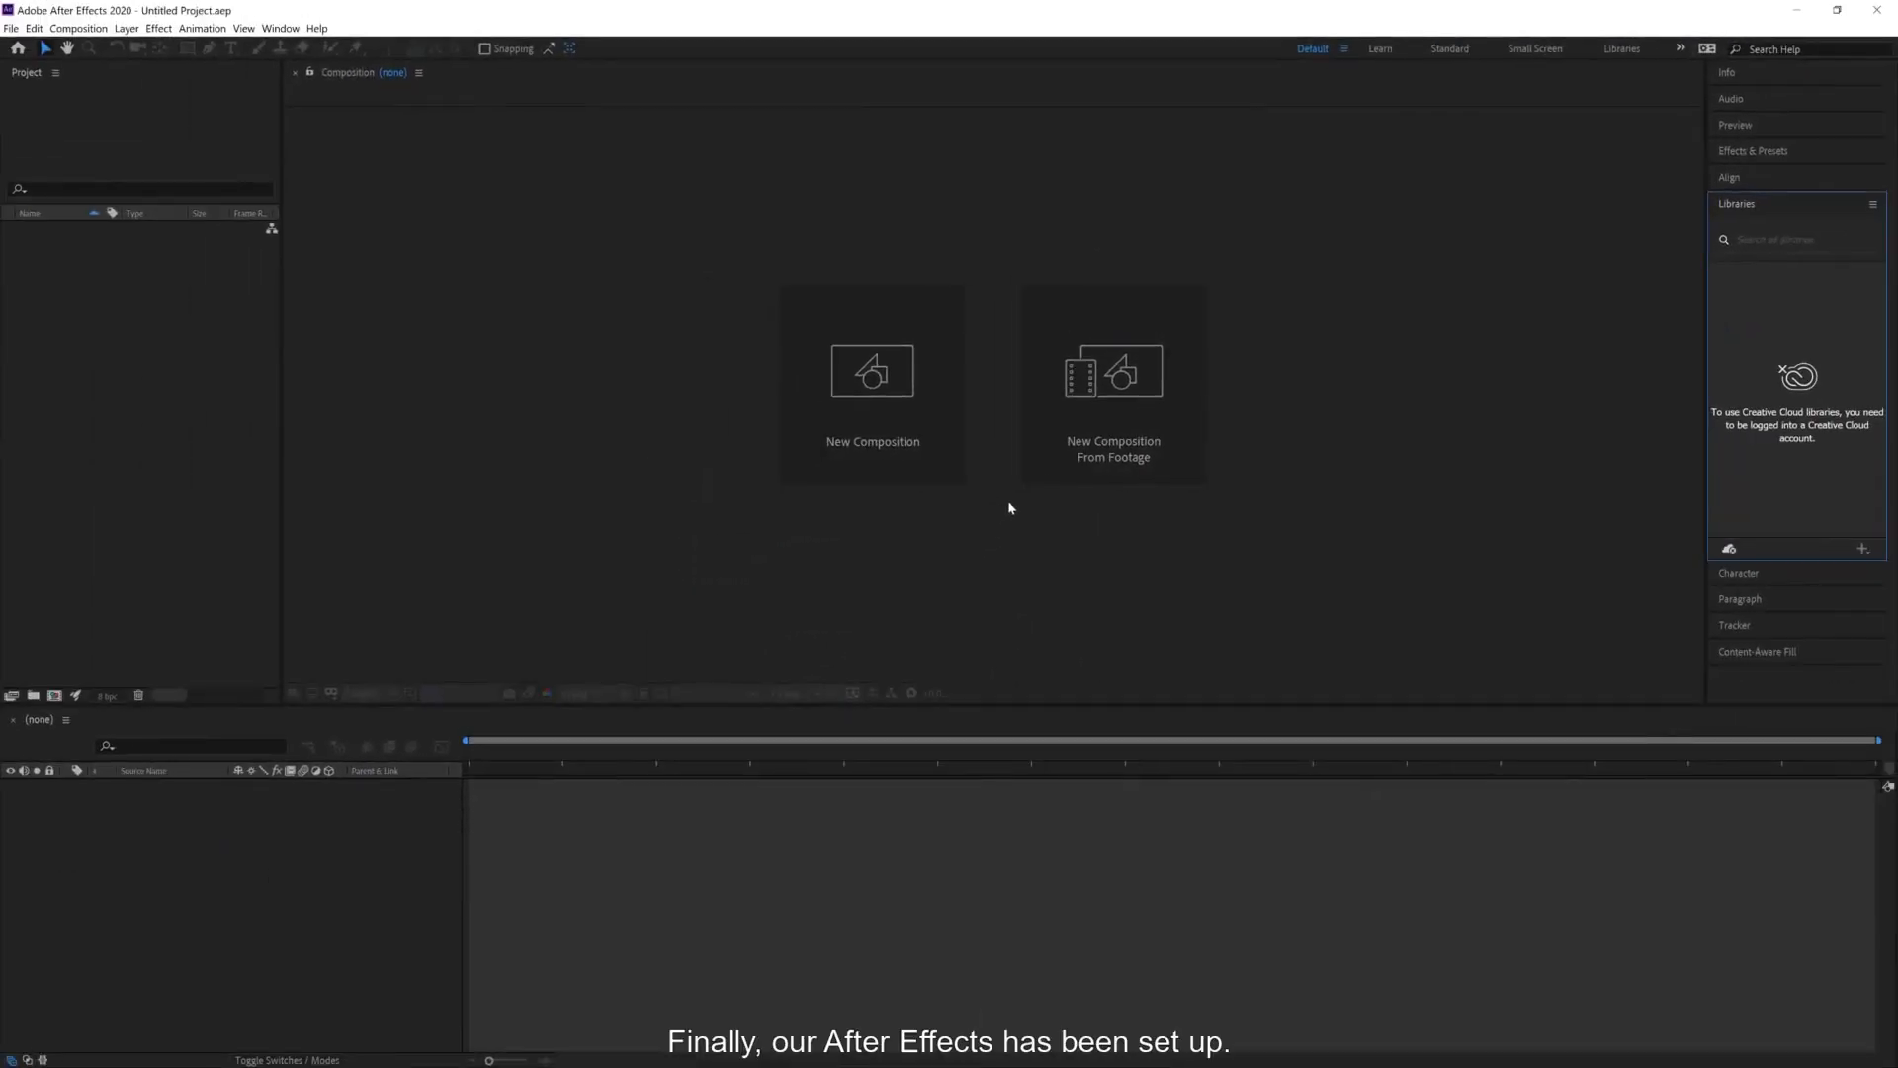
- Collapse the Libraries panel
left_click(1737, 203)
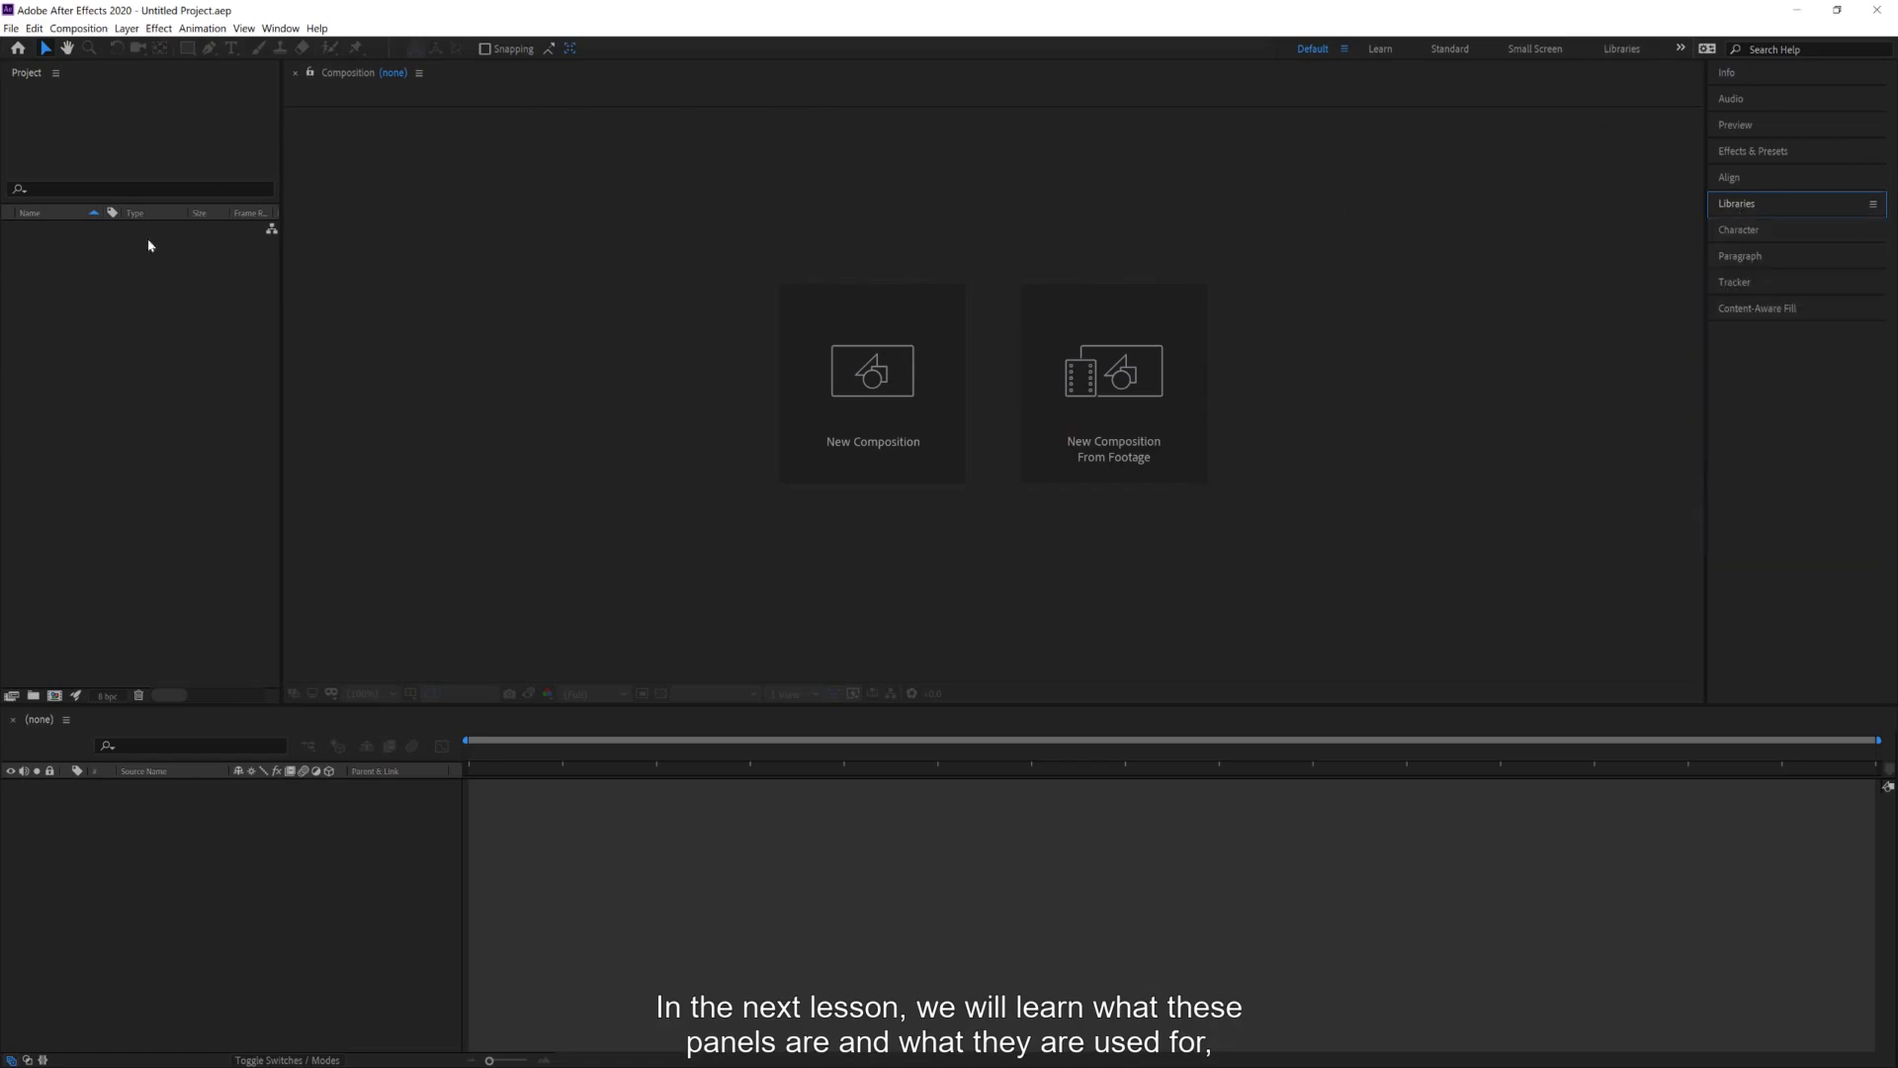